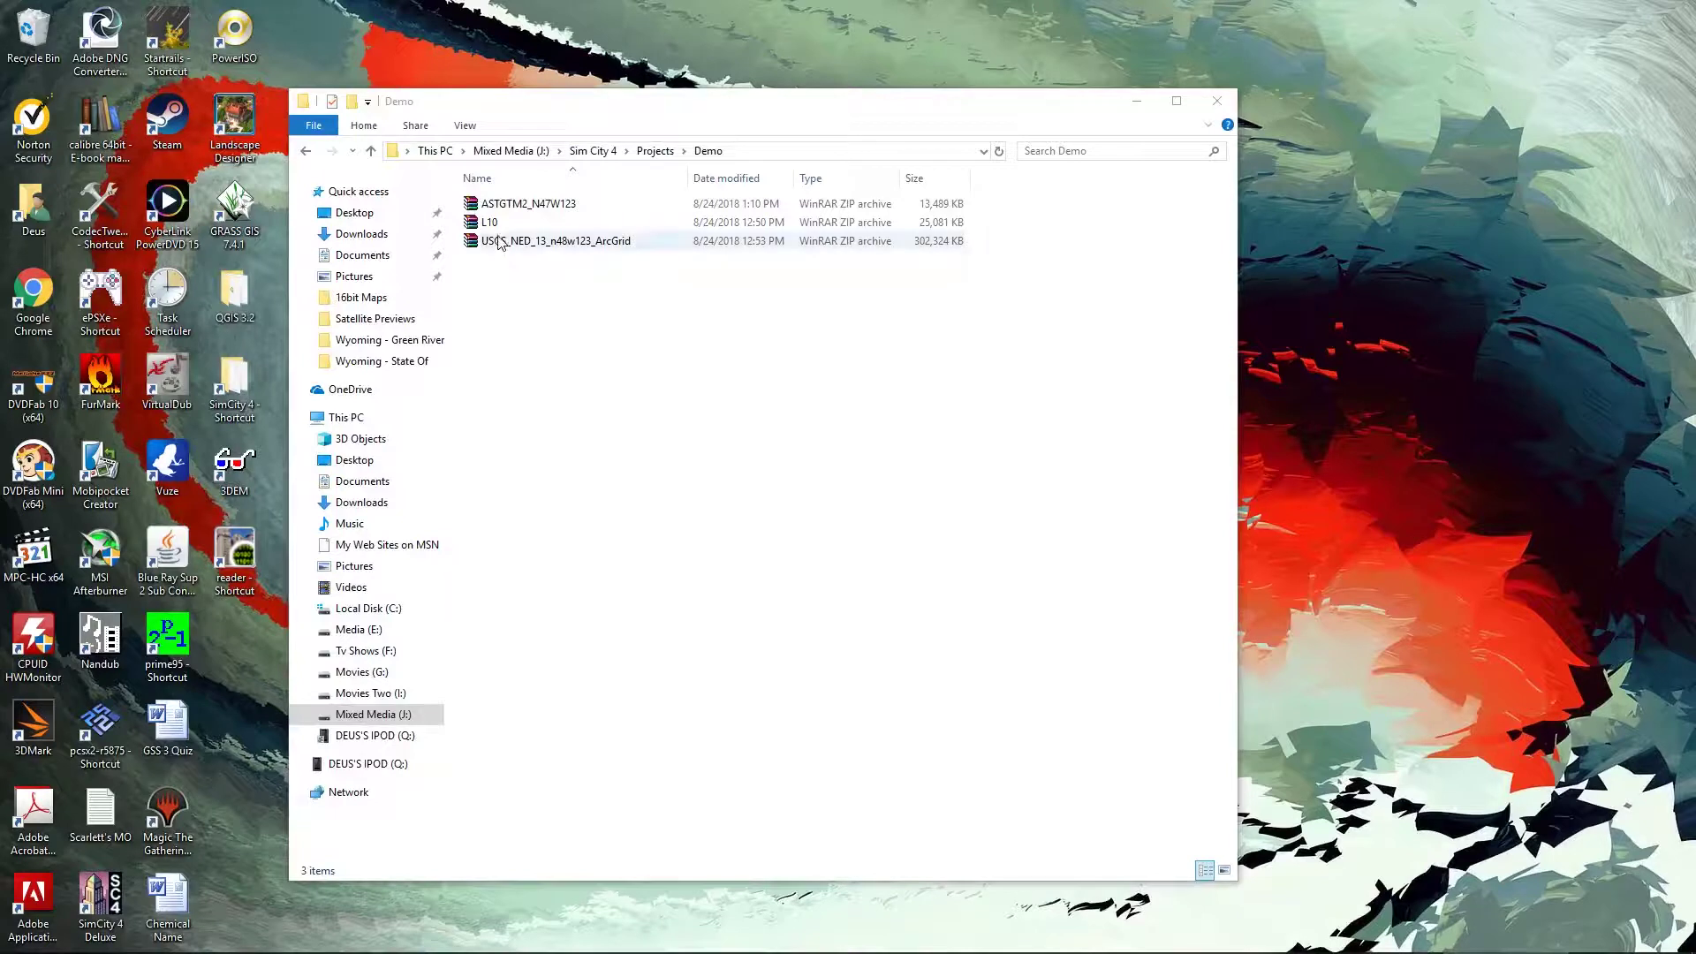
Step: Extract ASTGTM2_N47W123_dem.tif from the ASTGTM2_N47W123 archive into the Demo folder and close the archive
double_click(478, 208)
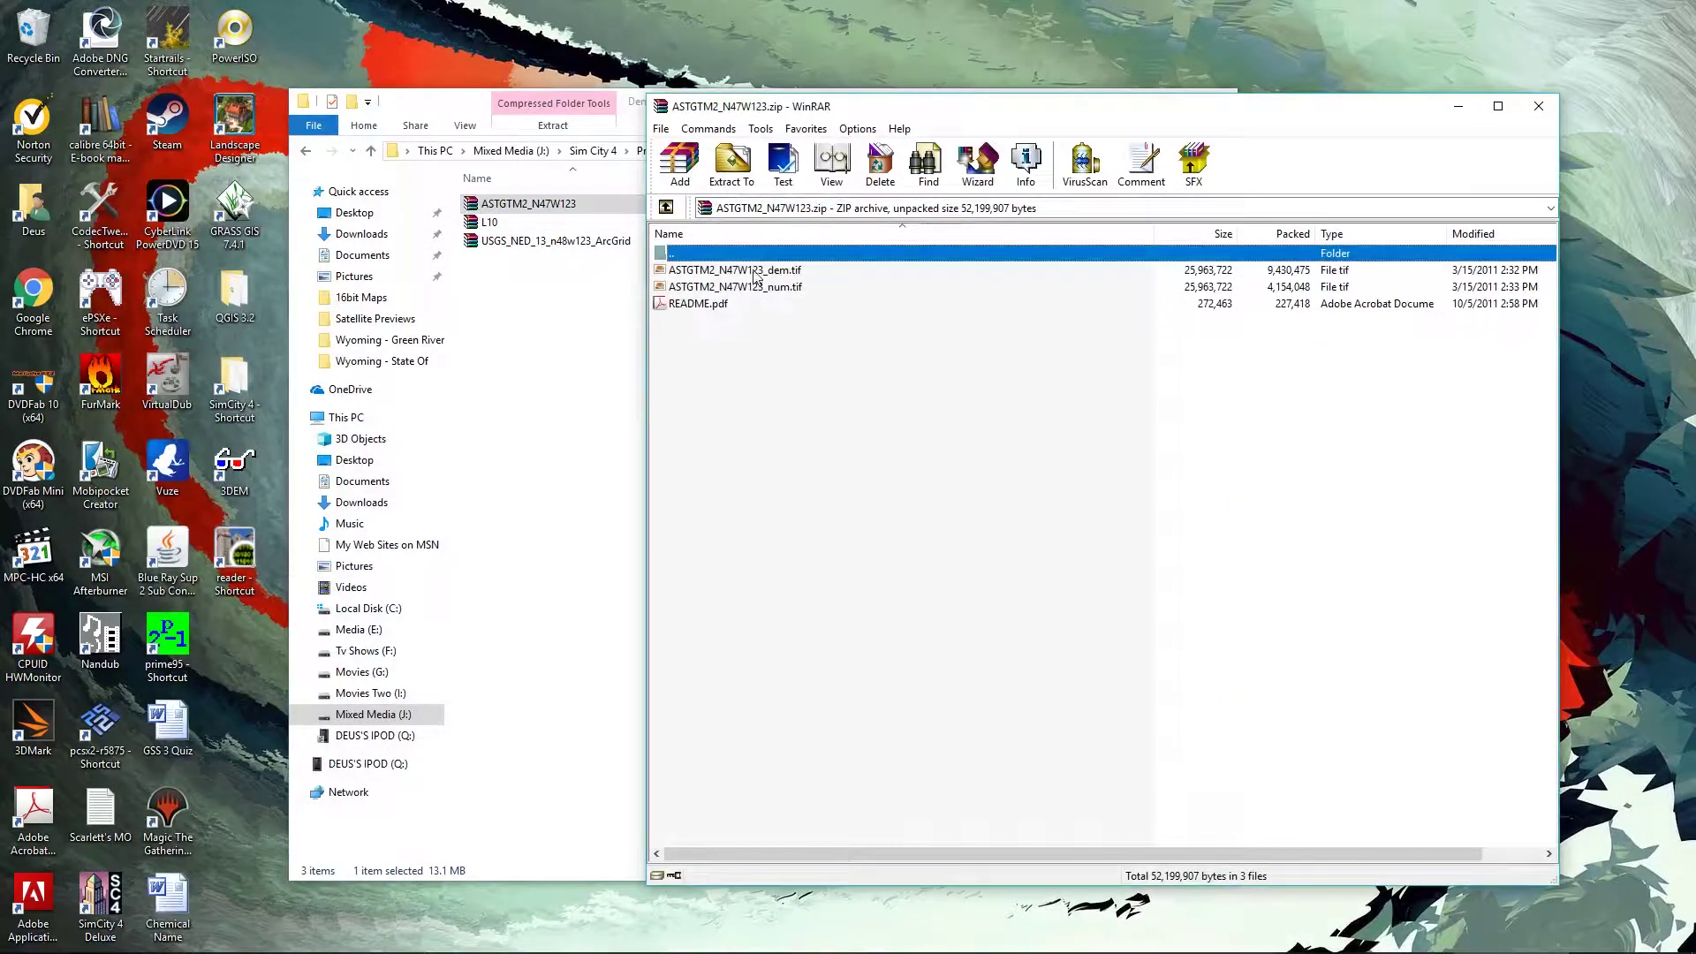
left_click(759, 277)
left_click_drag(781, 276, 576, 317)
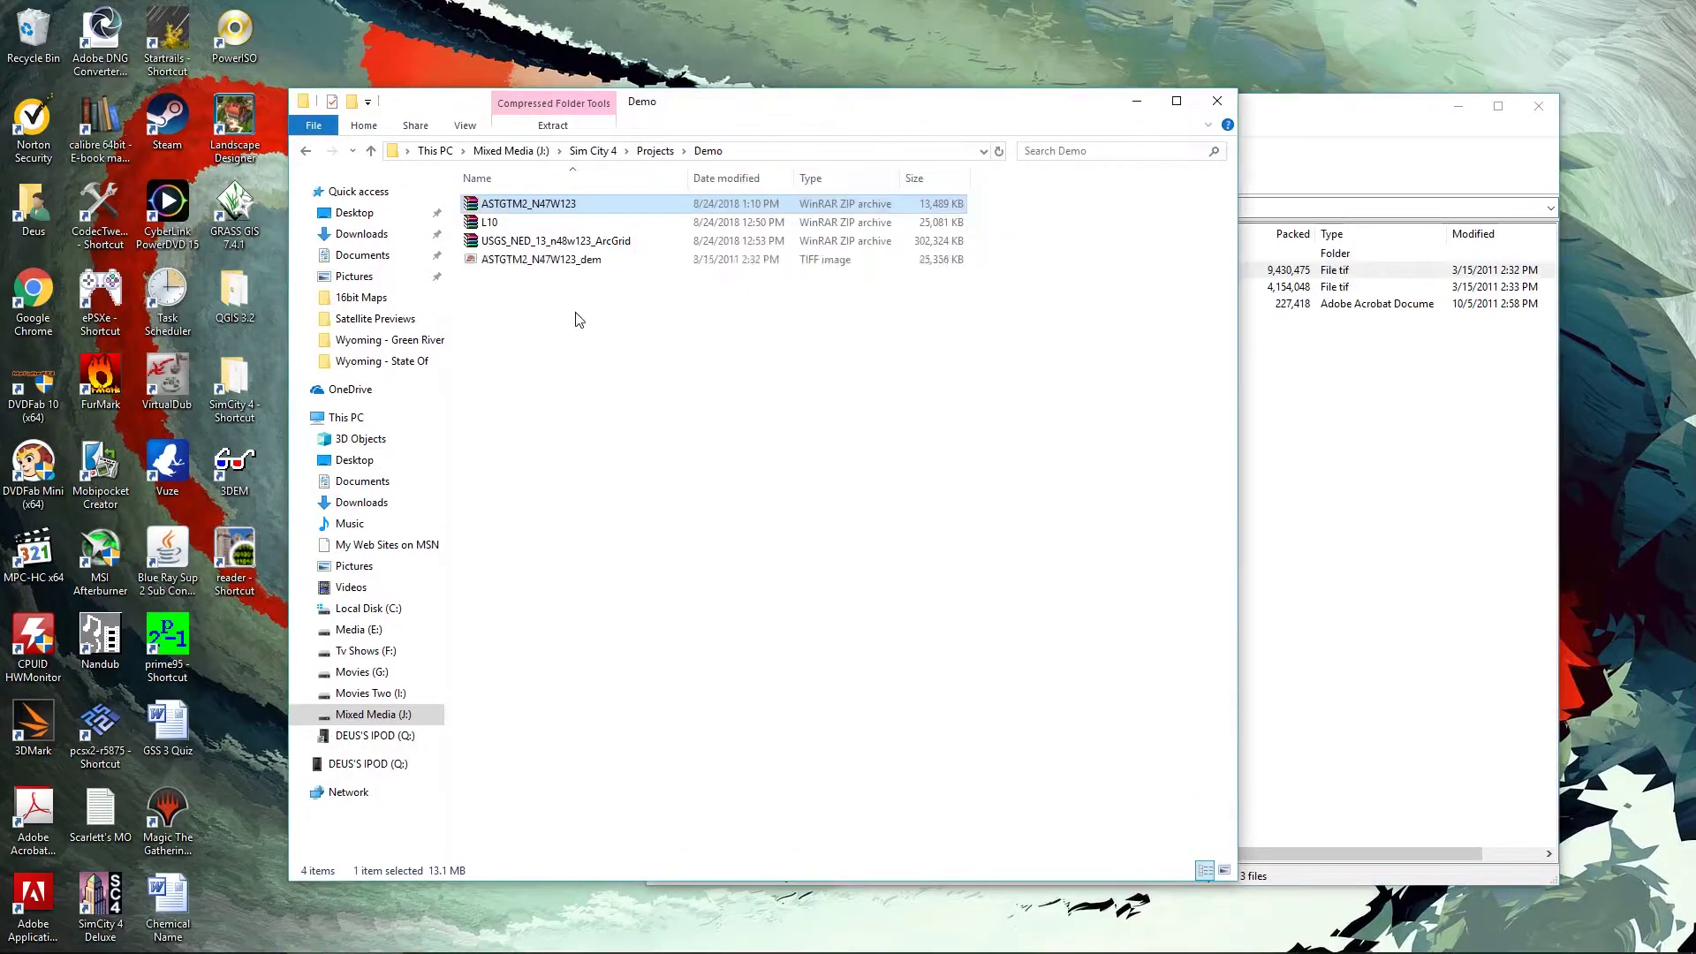
left_click(1537, 105)
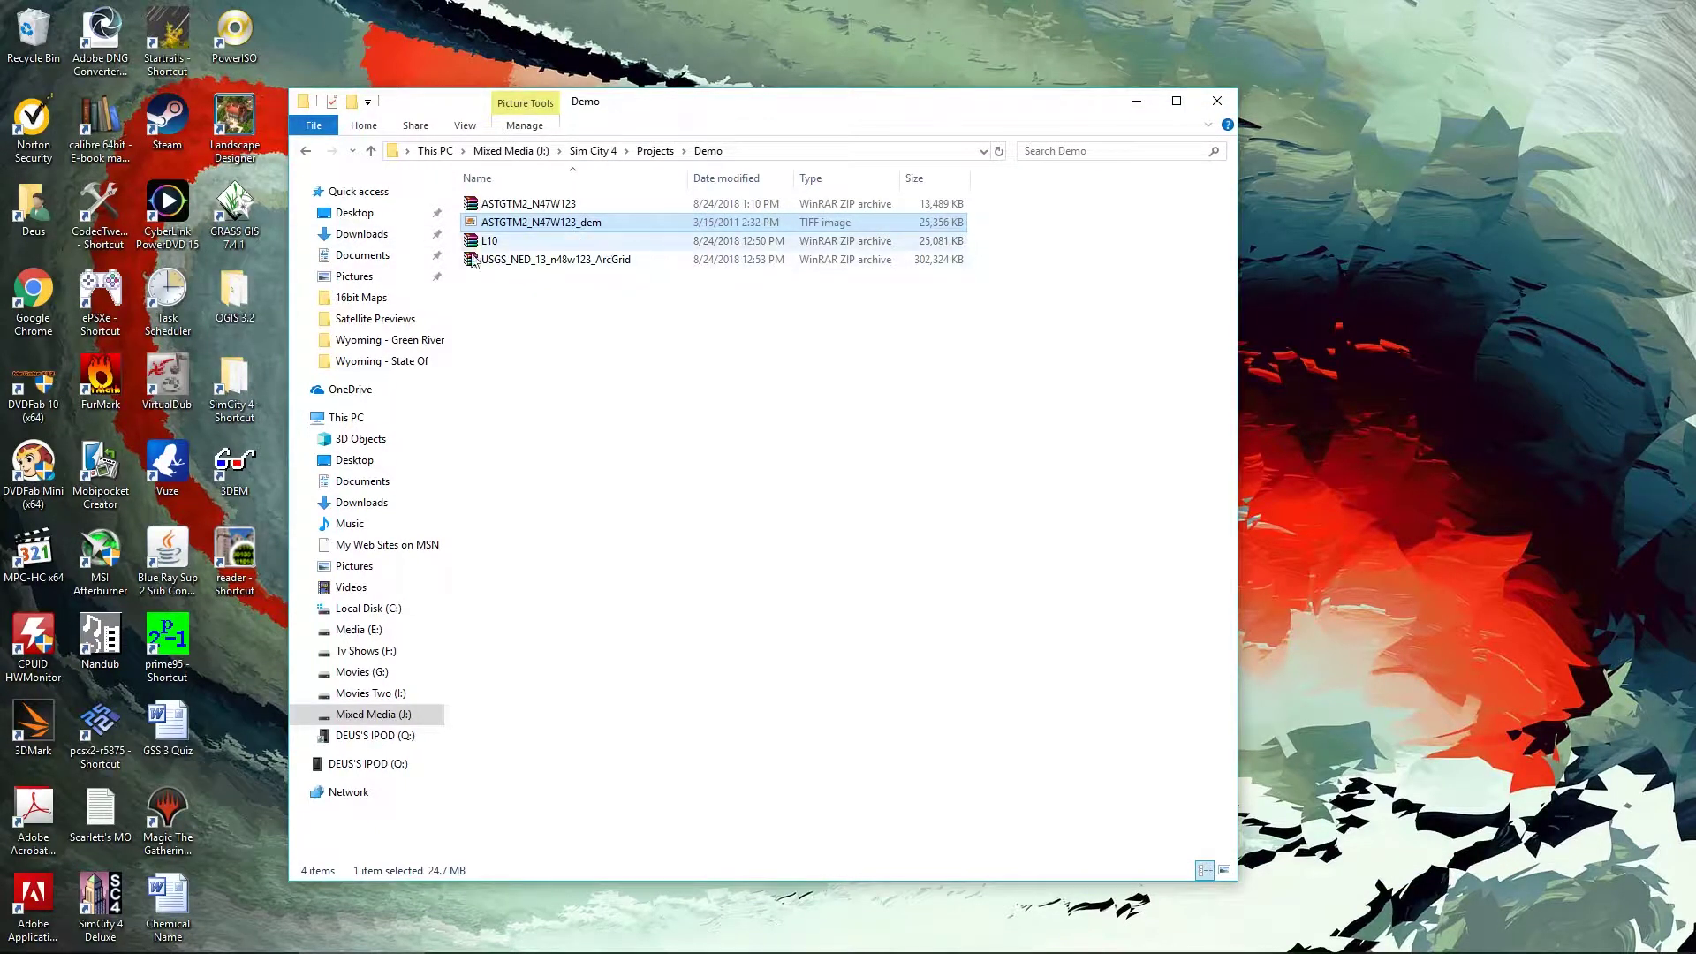
Step: Look inside the L10 archive, extract its whole L10 folder into the Demo folder and close the archive
double_click(565, 241)
left_click(677, 272)
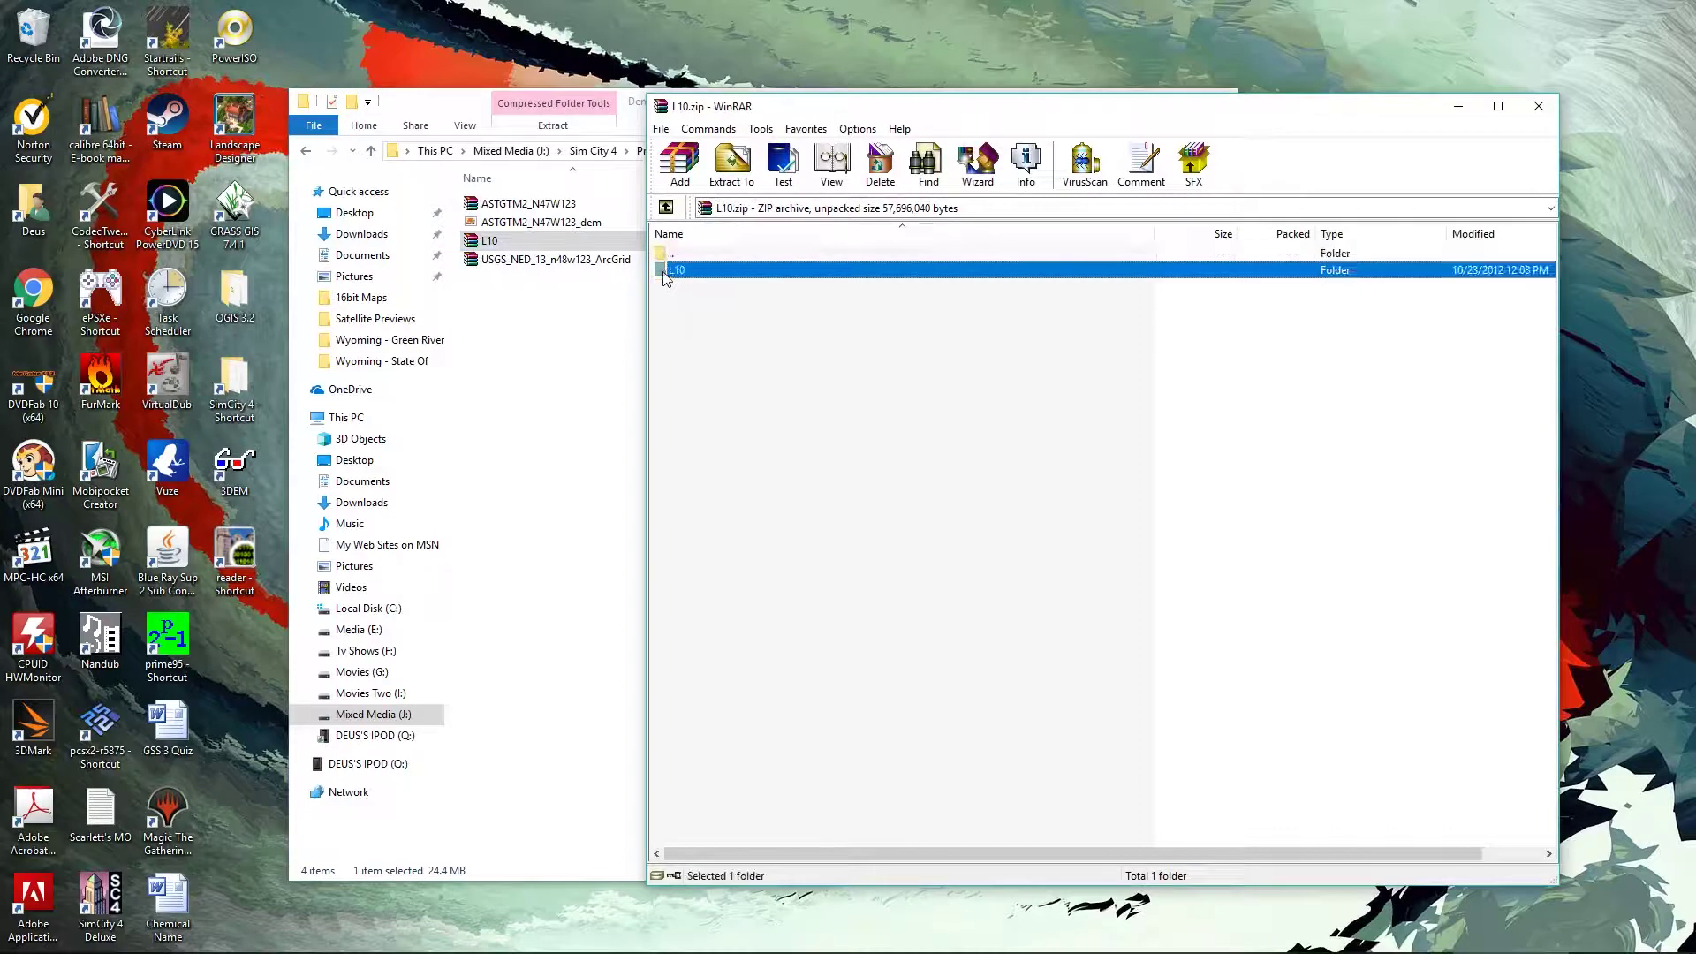
double_click(677, 272)
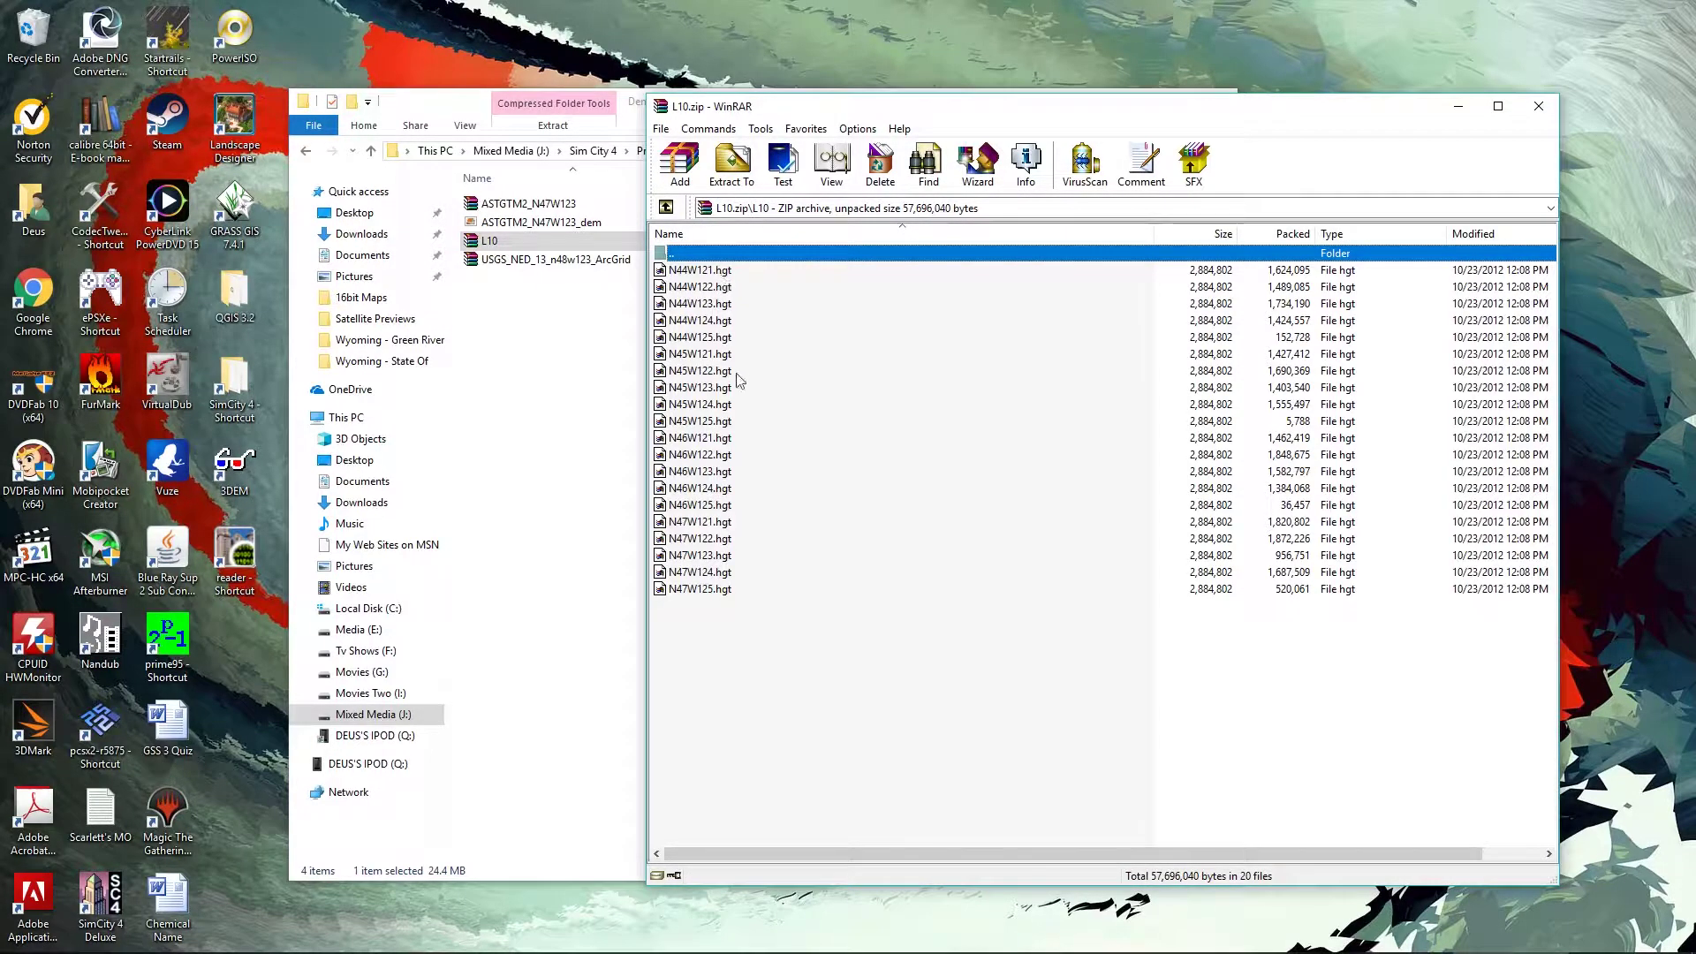
left_click(666, 206)
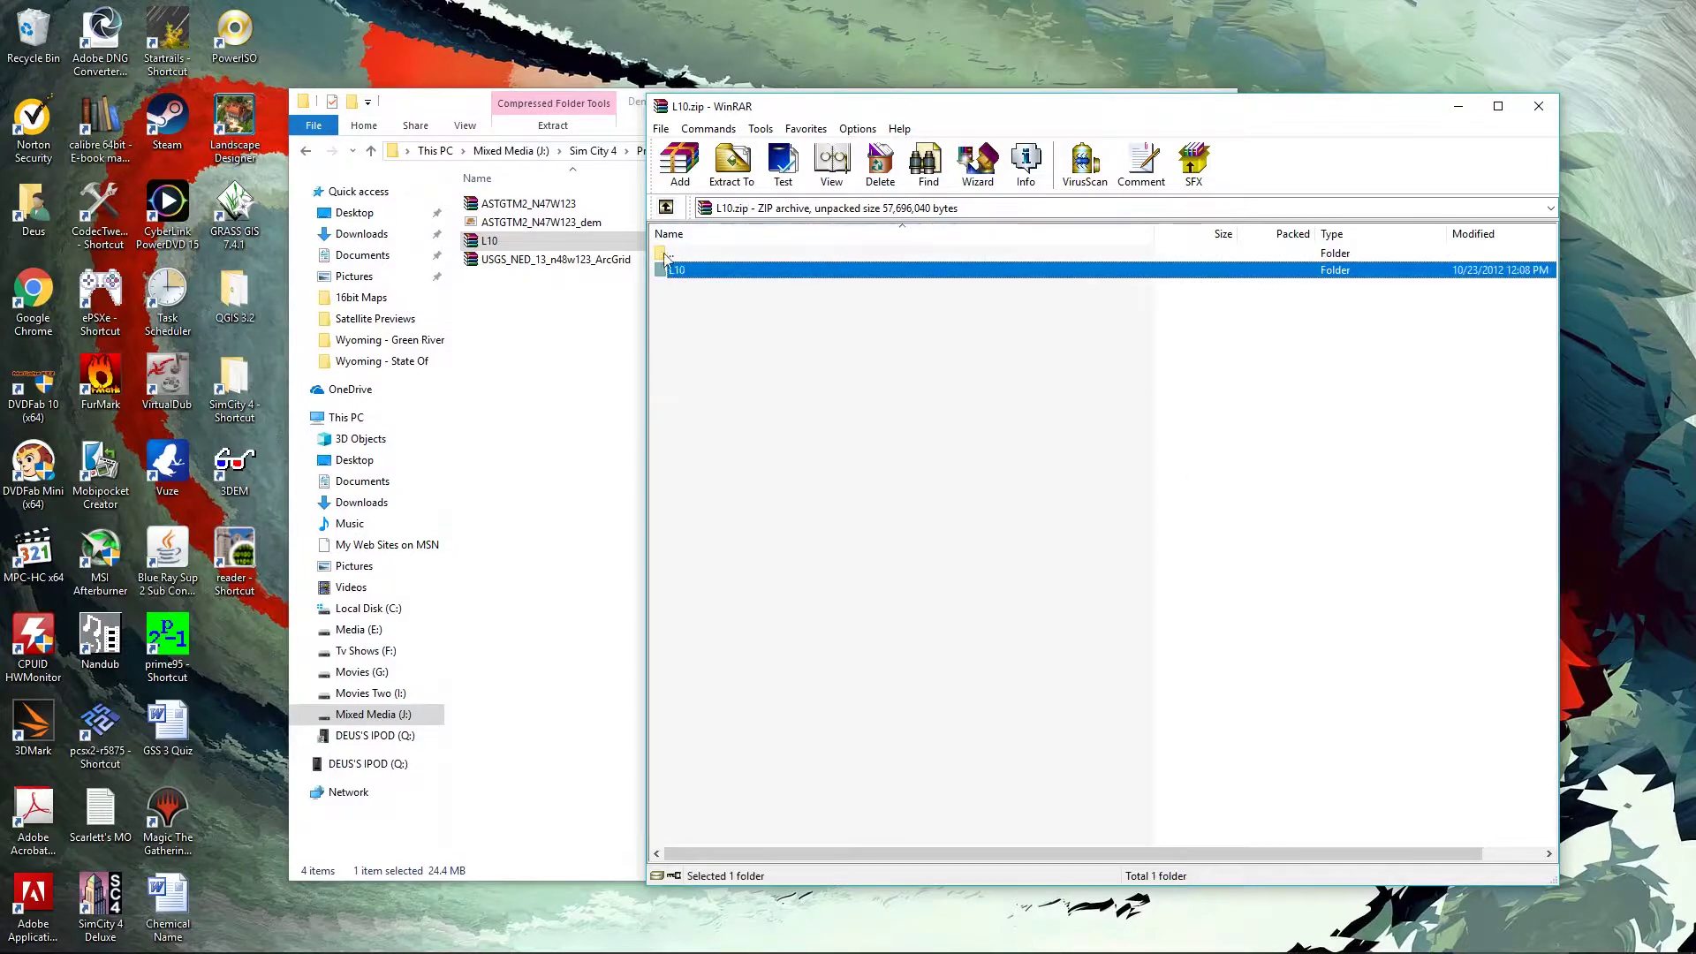
left_click_drag(669, 263, 570, 357)
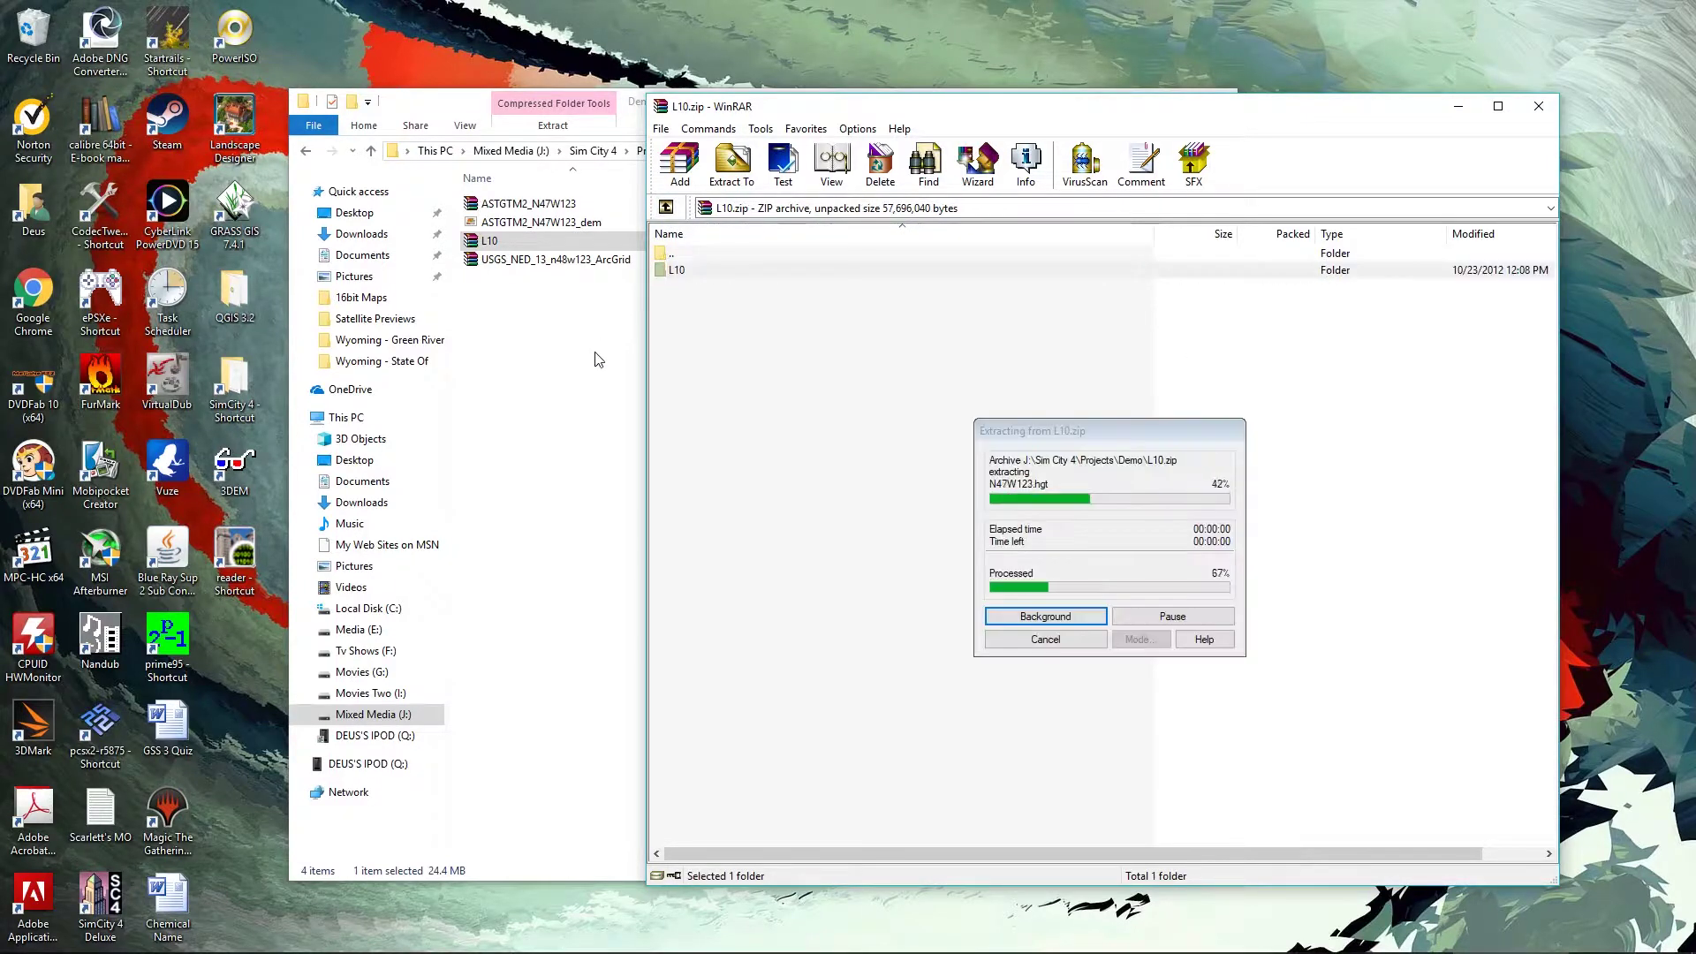
left_click(601, 360)
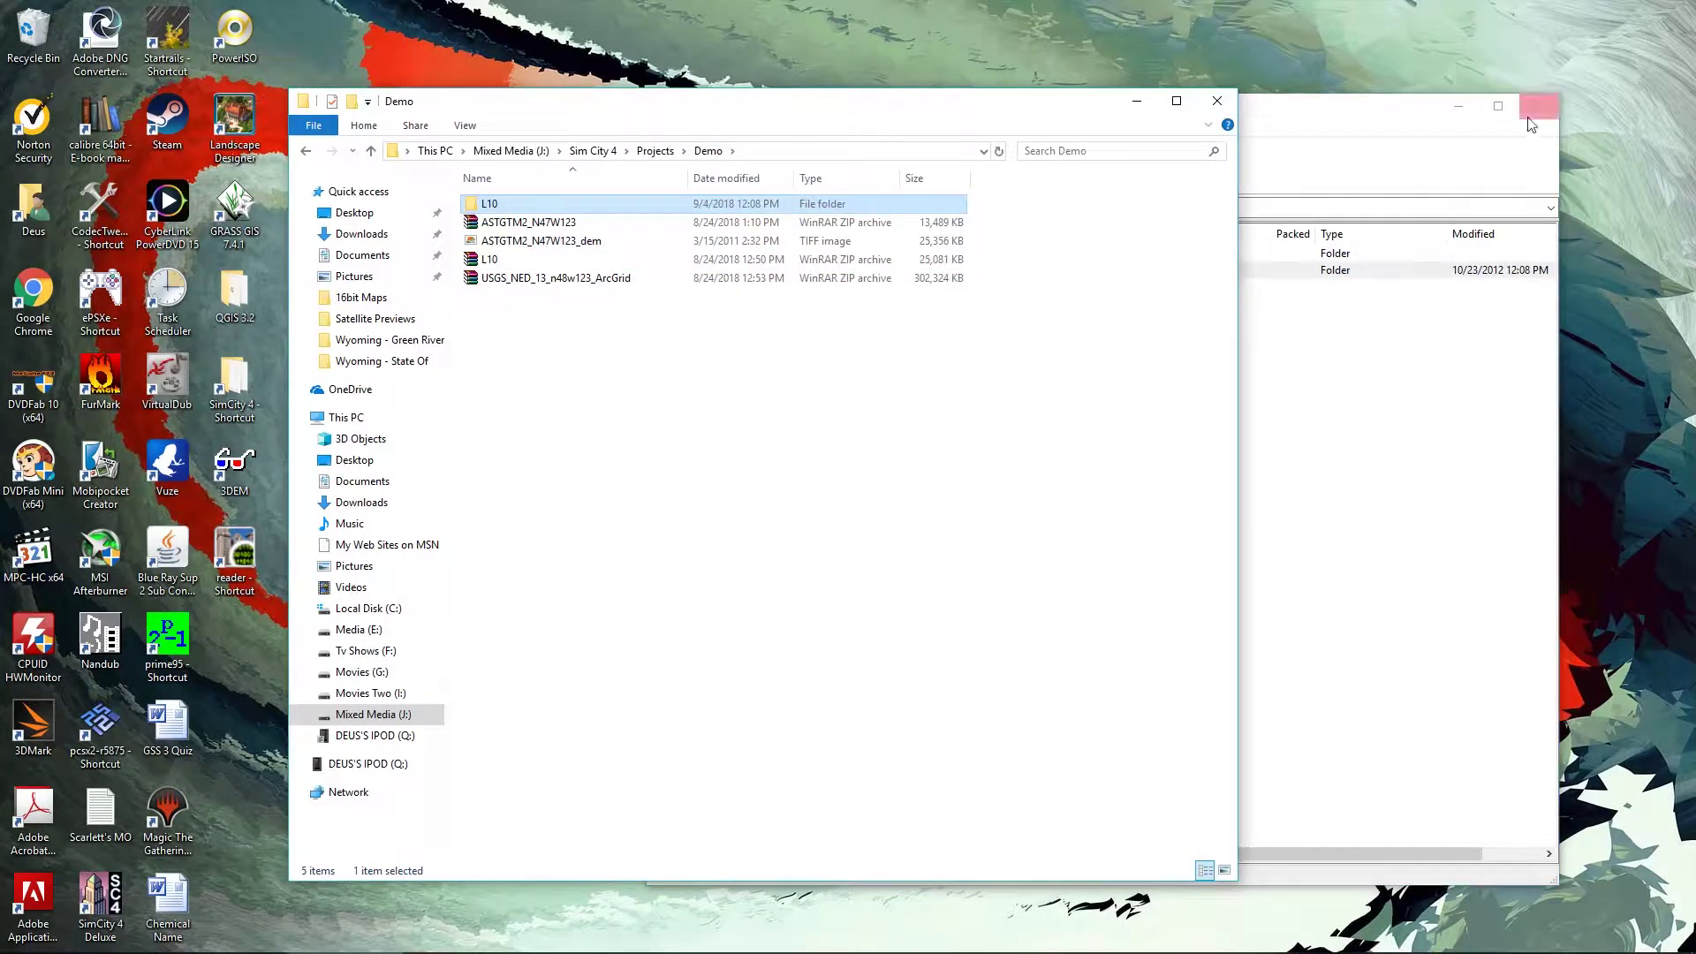
left_click(1538, 106)
Step: Inspect the grdn48w123_13 folder in the USGS_NED_13_n48w123_ArcGrid archive and extract that folder into the Demo folder
double_click(556, 278)
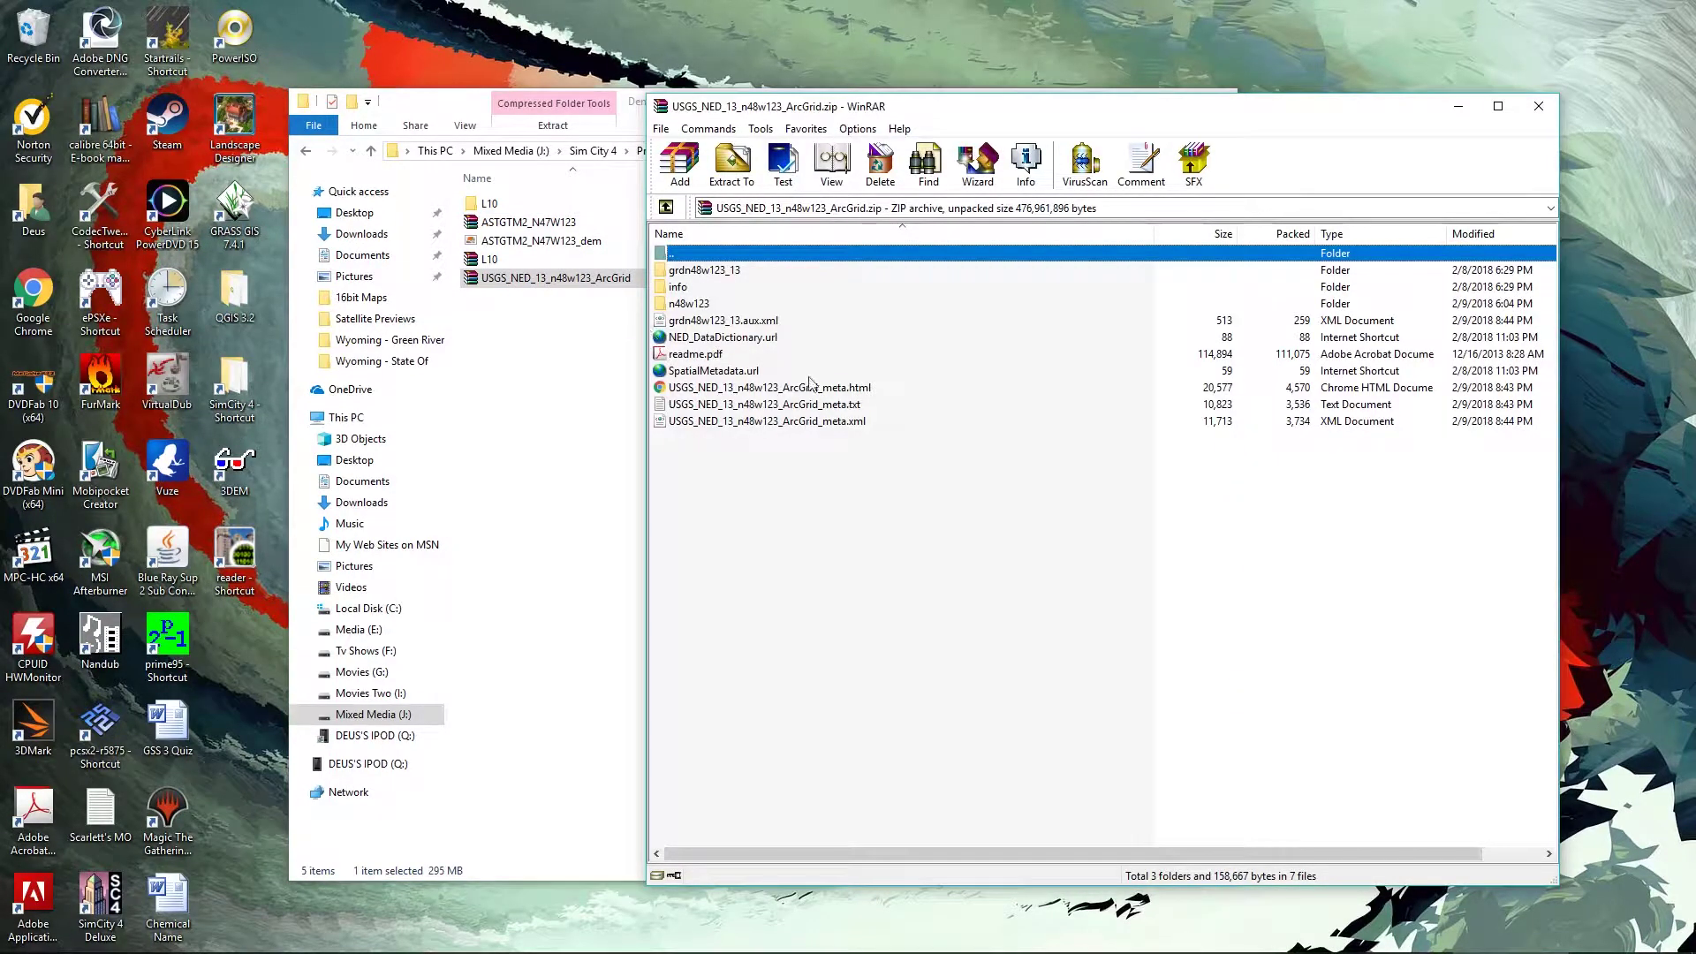
left_click(665, 274)
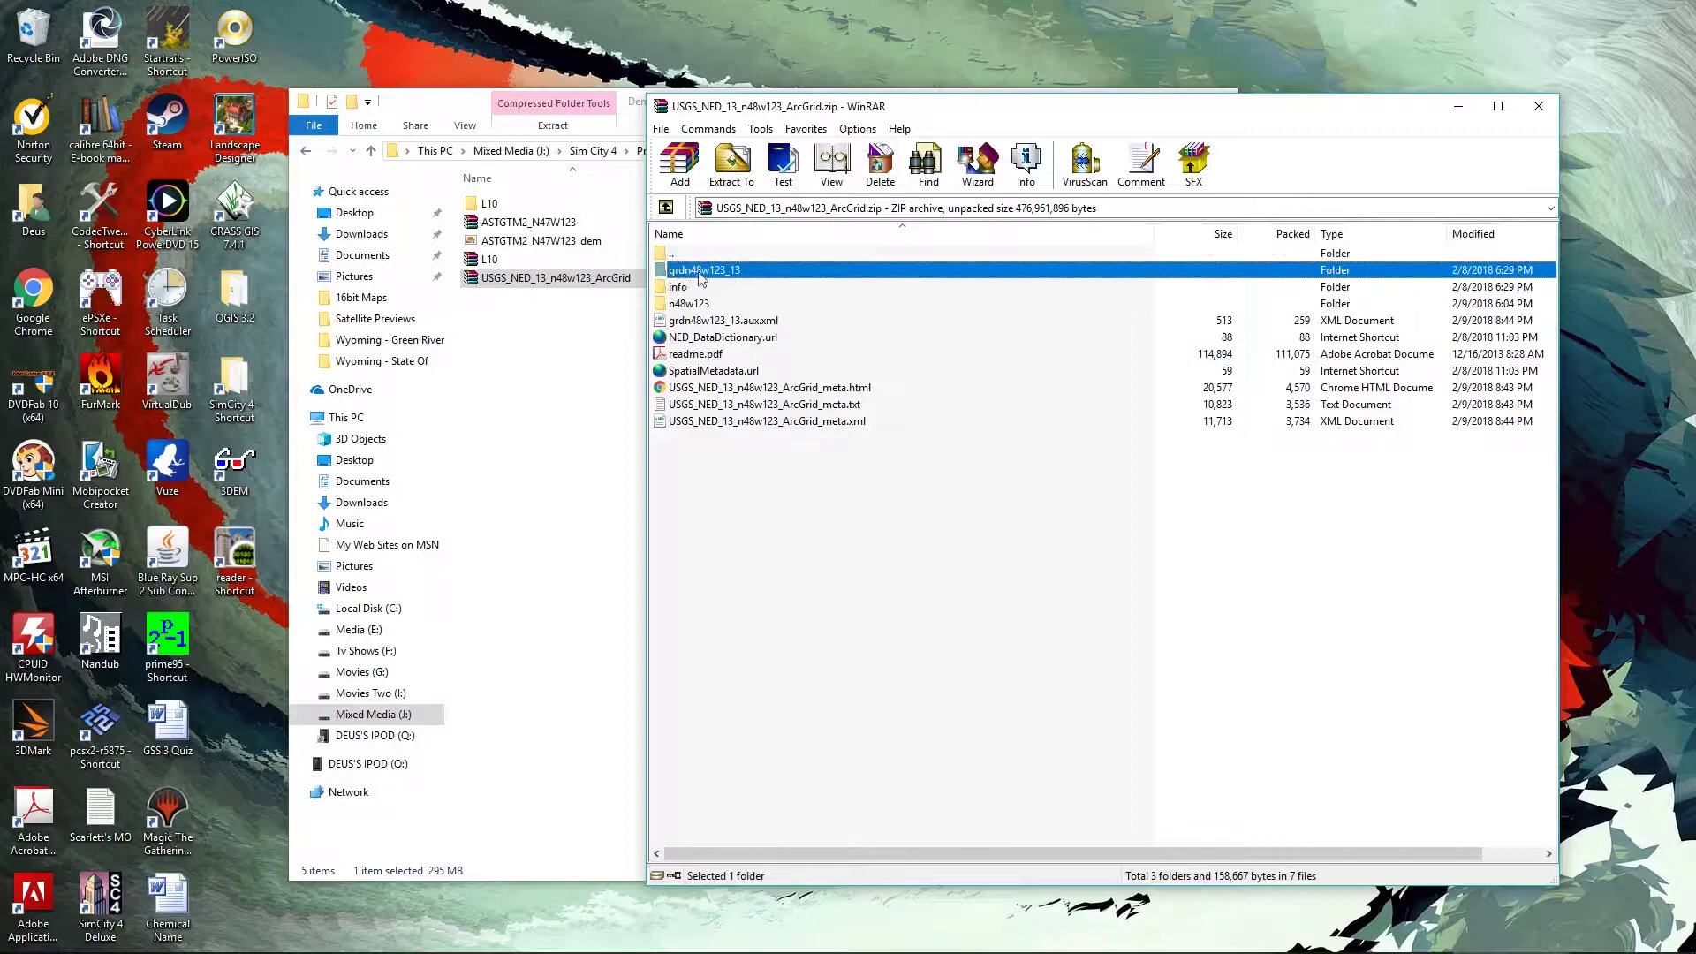
double_click(665, 271)
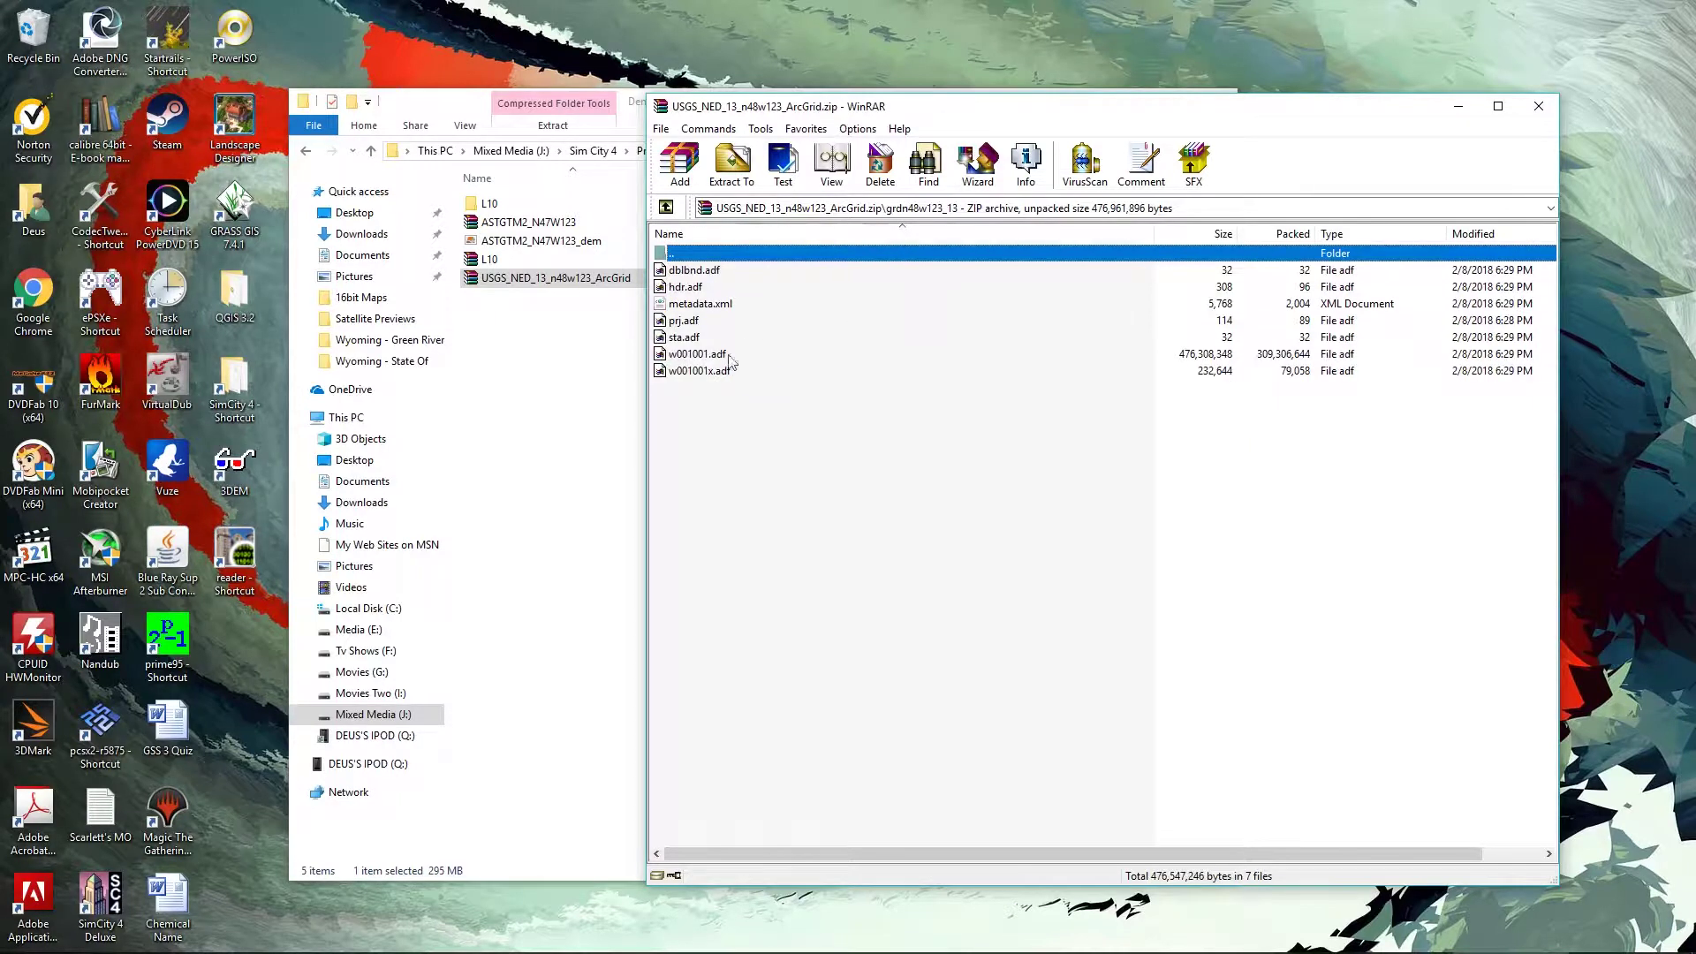
left_click(666, 208)
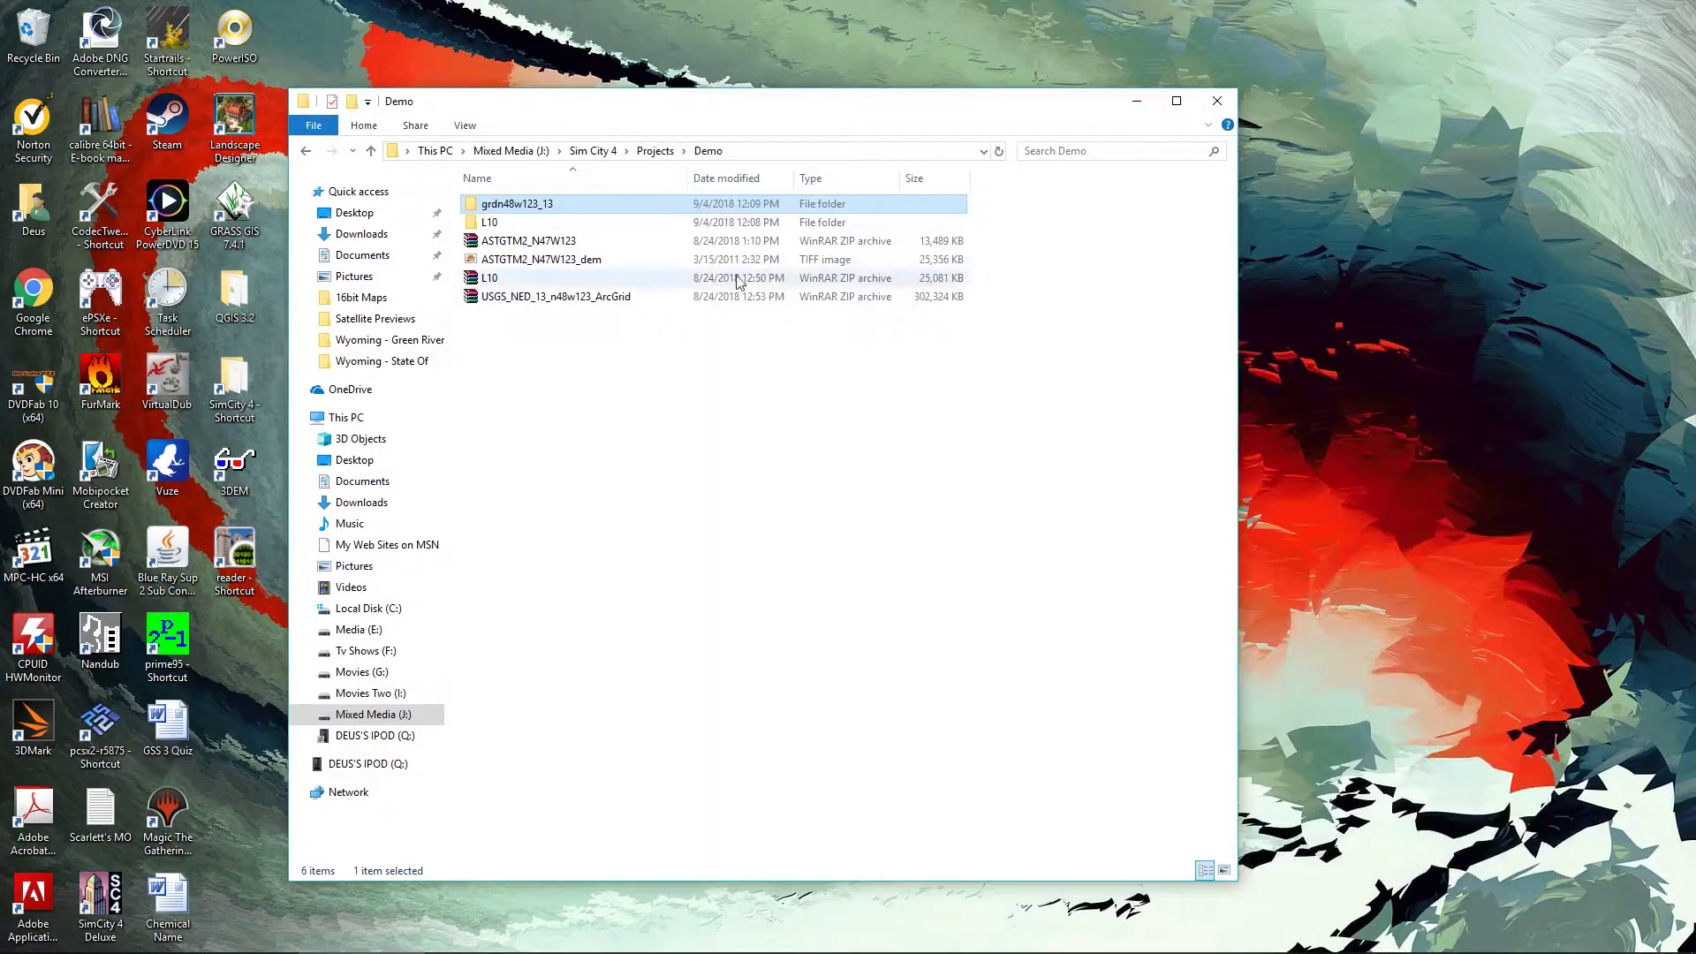
left_click(658, 378)
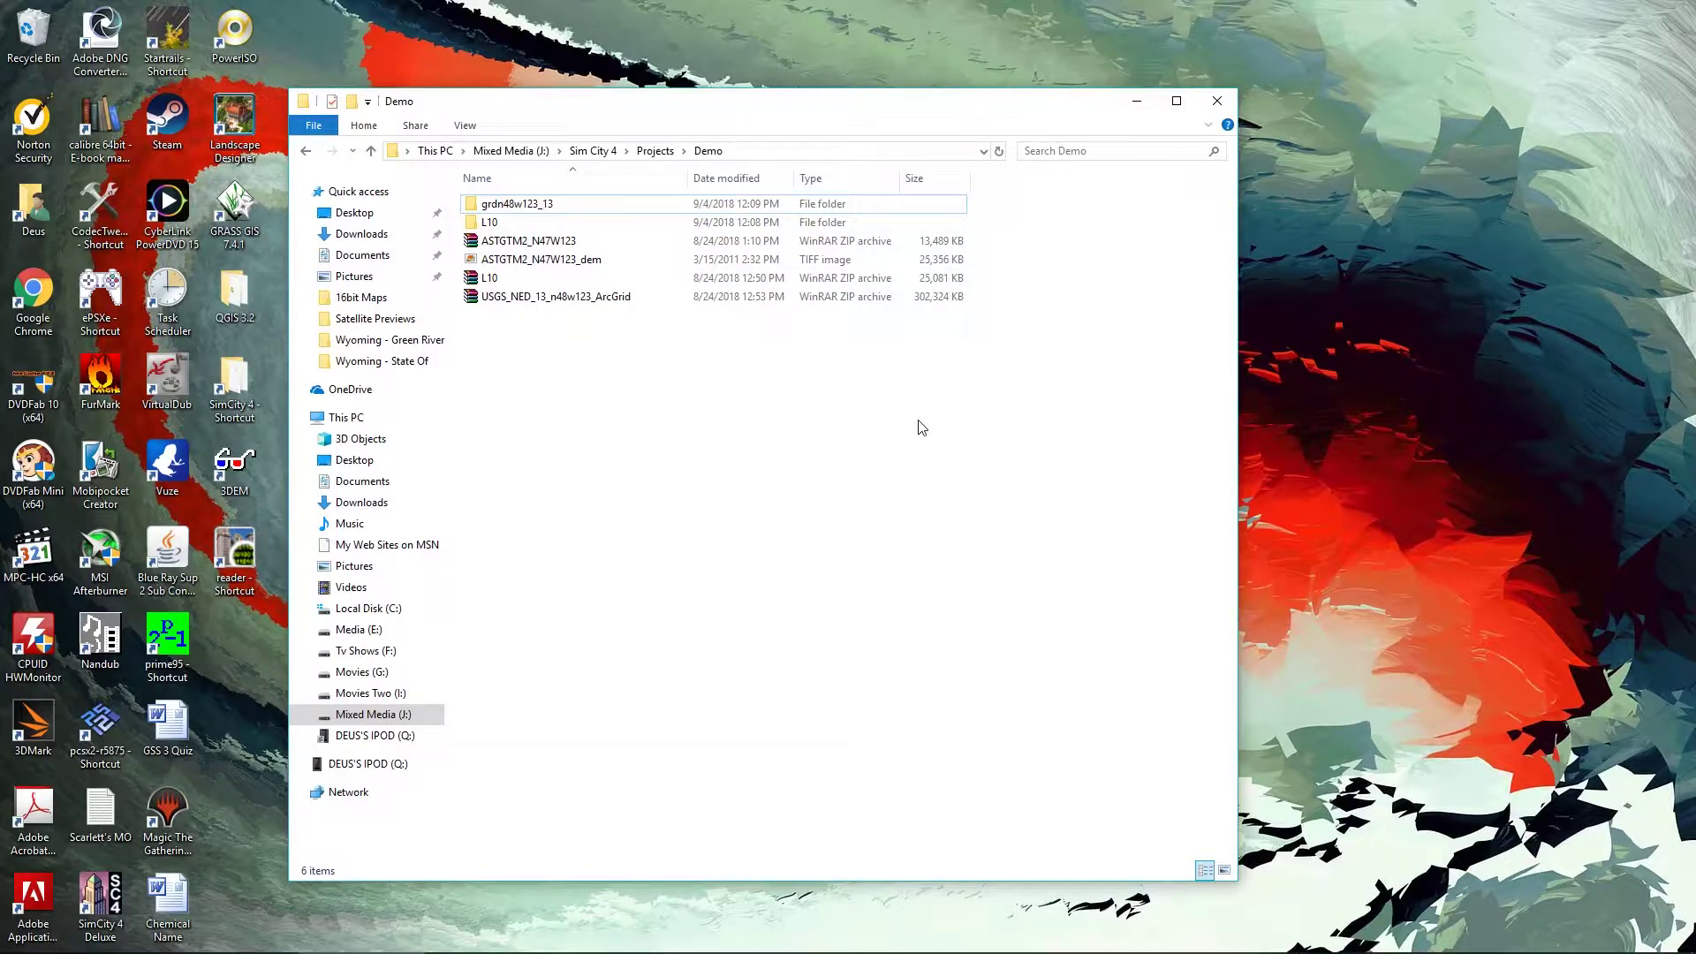
Step: Switch to 3DEM and start loading a terrain model with SRTM Data (hgt, bil) as the file type
left_click(1136, 101)
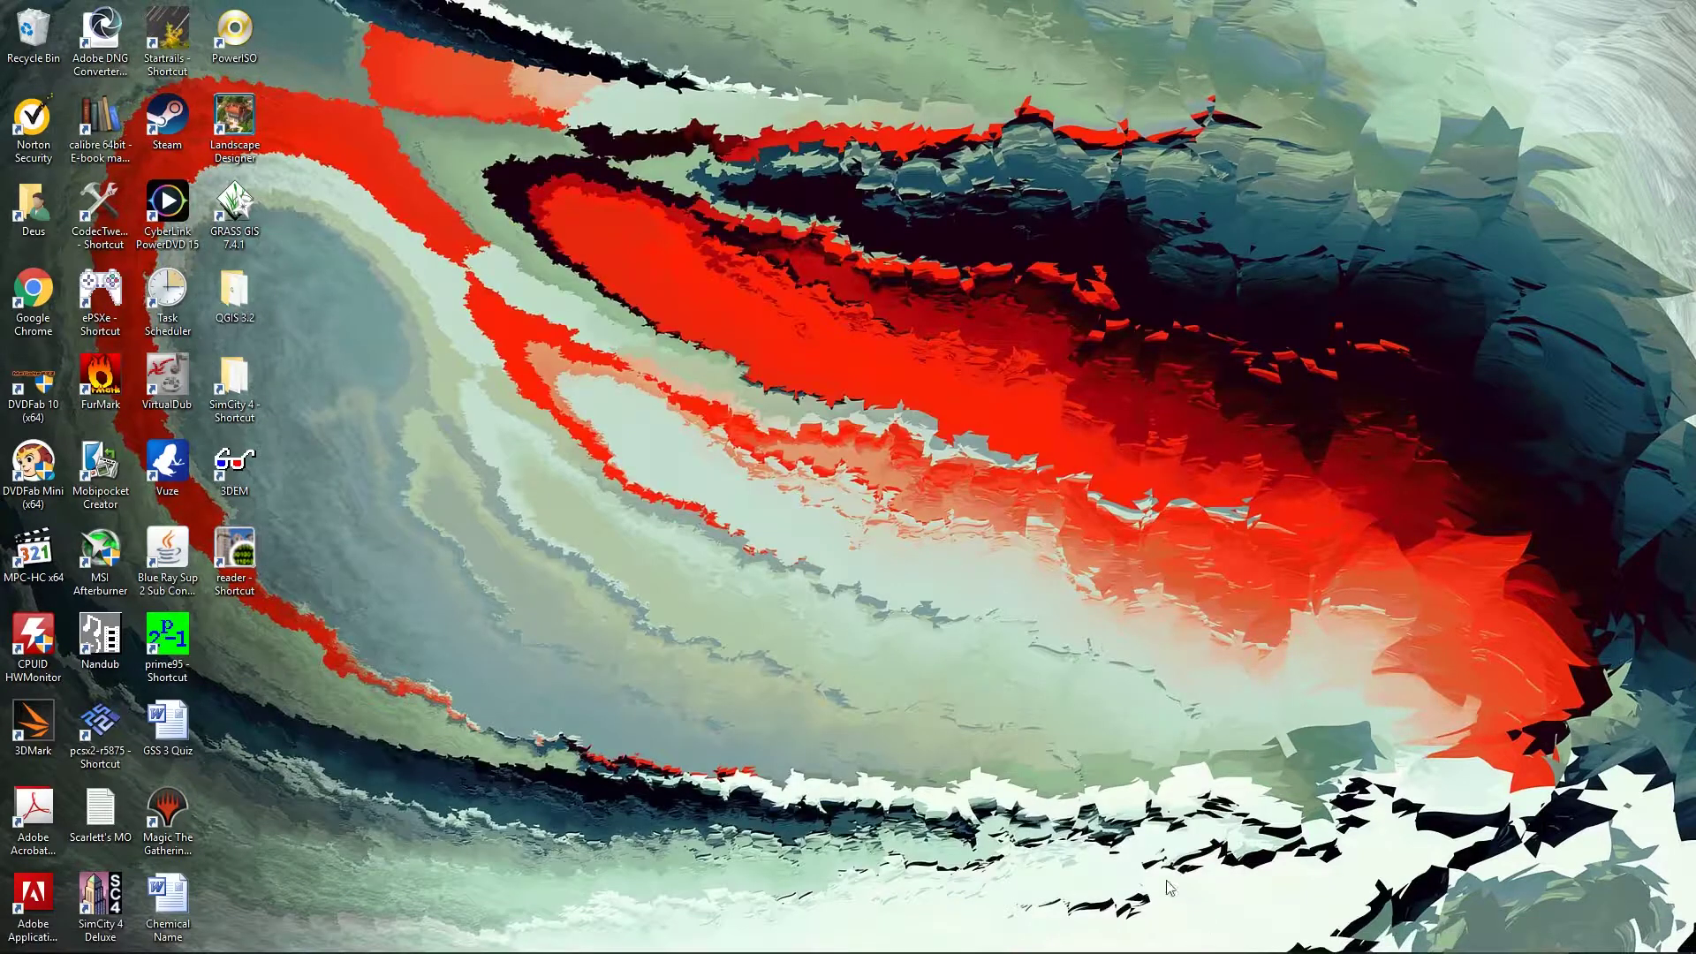
left_click(1139, 940)
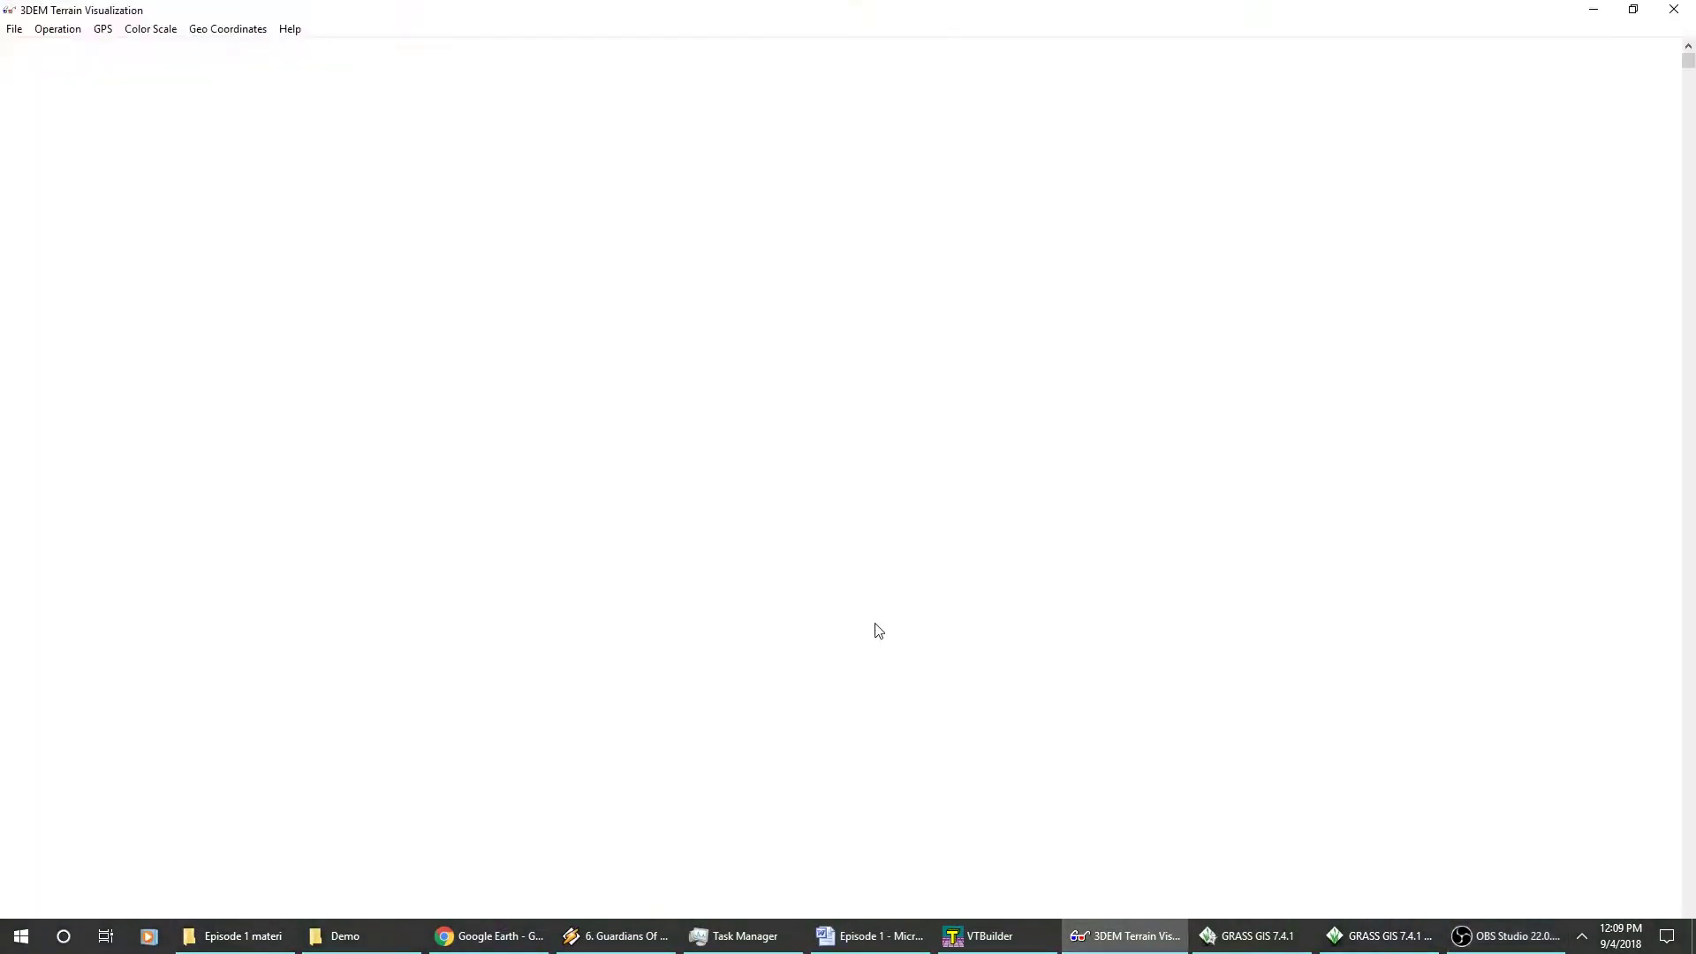
left_click(15, 30)
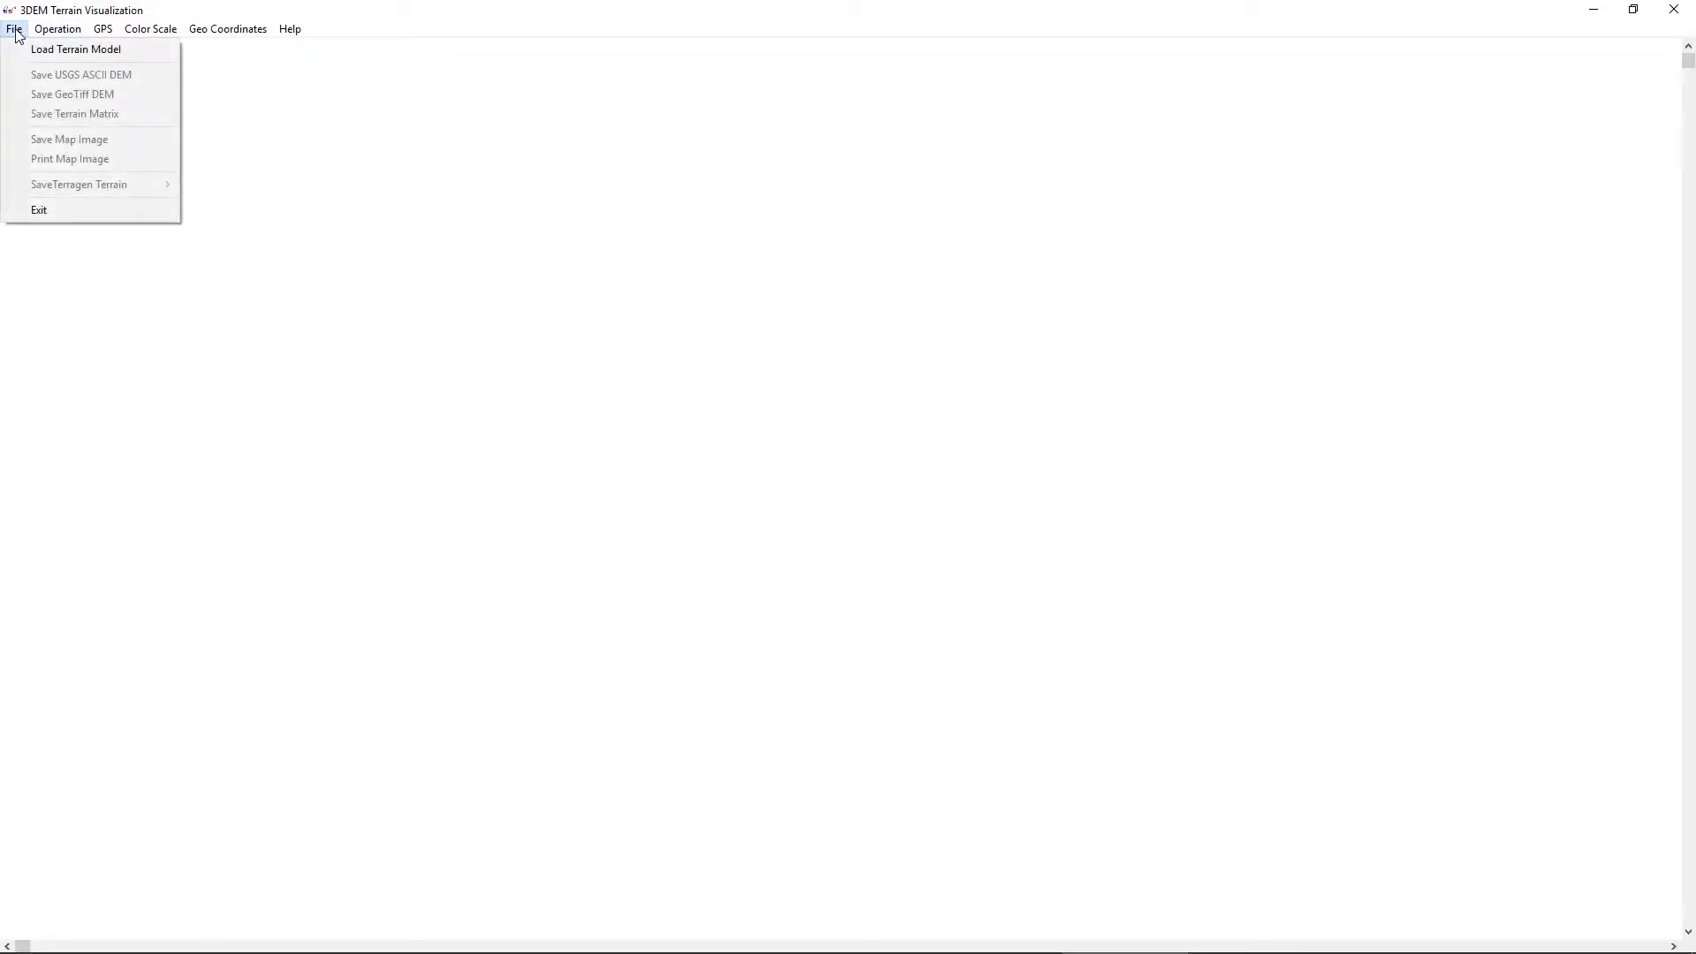
left_click(82, 53)
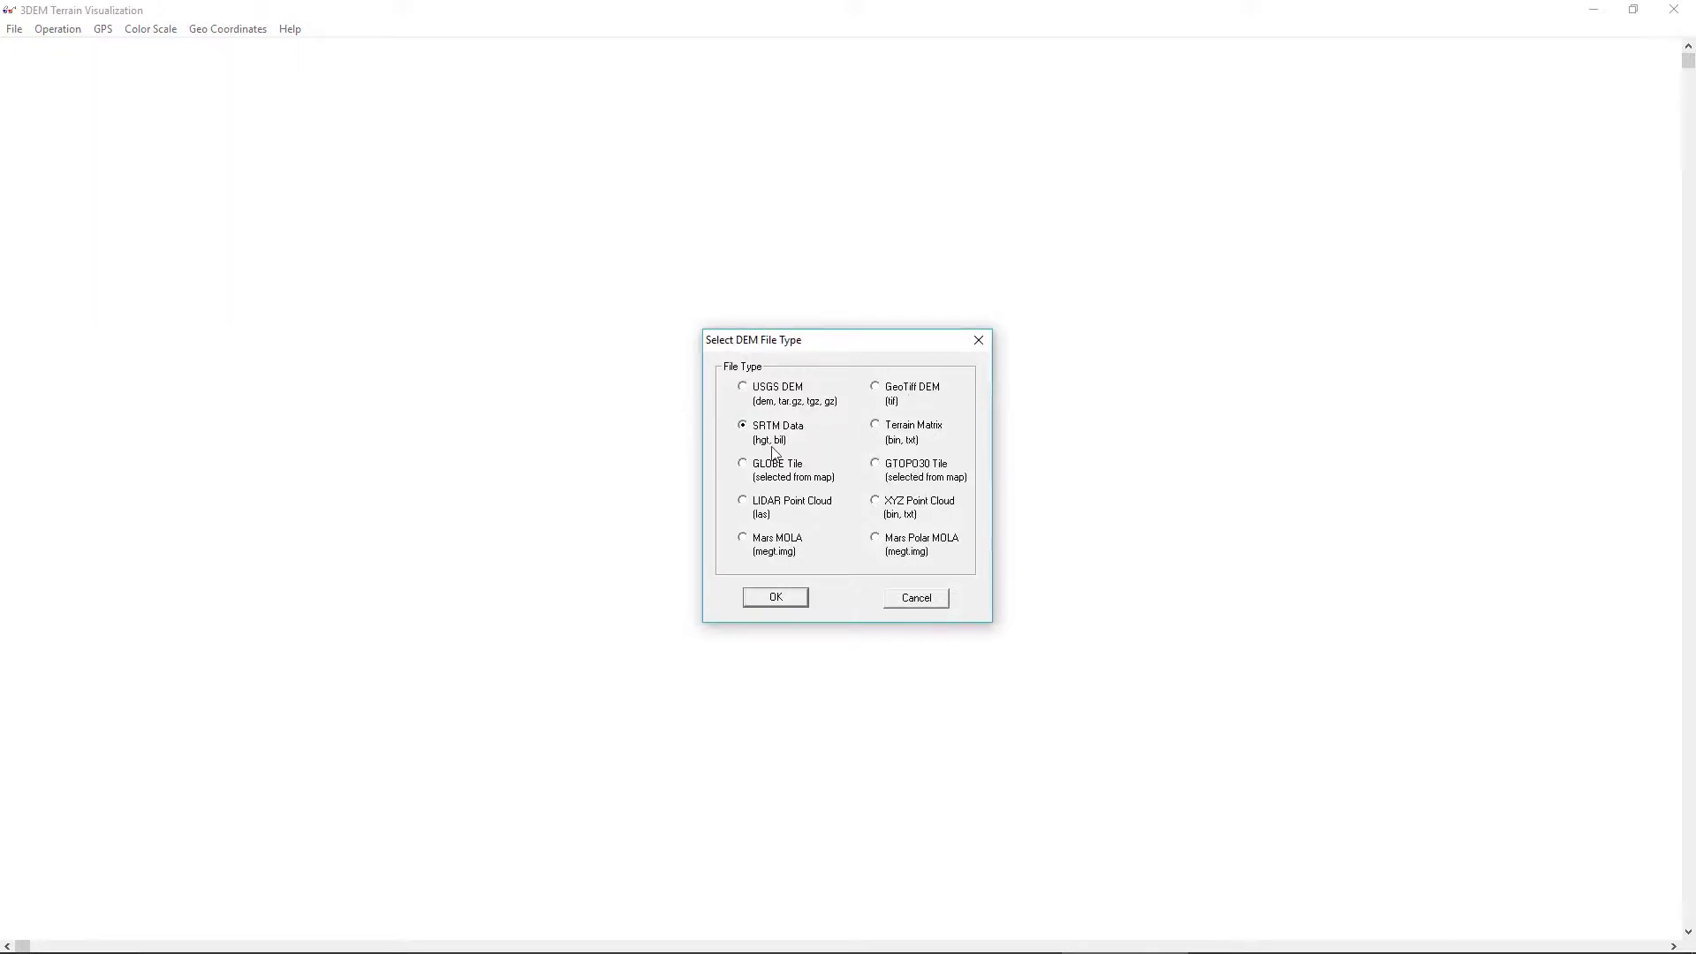
key("super+Down")
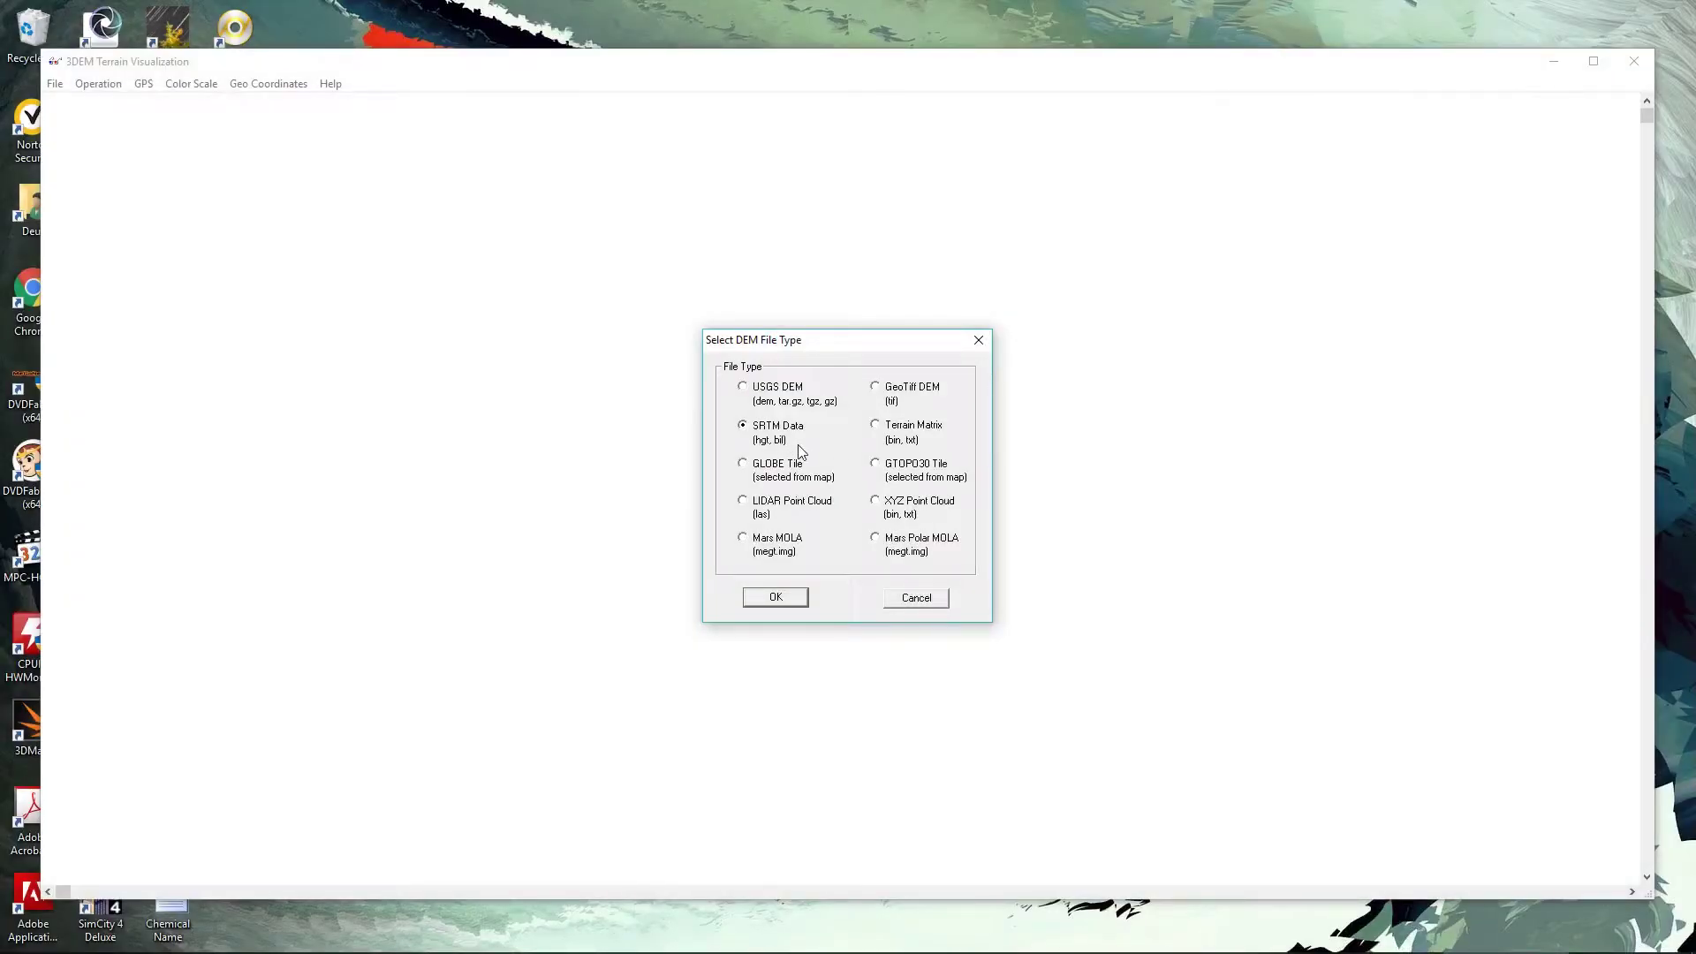
left_click(774, 597)
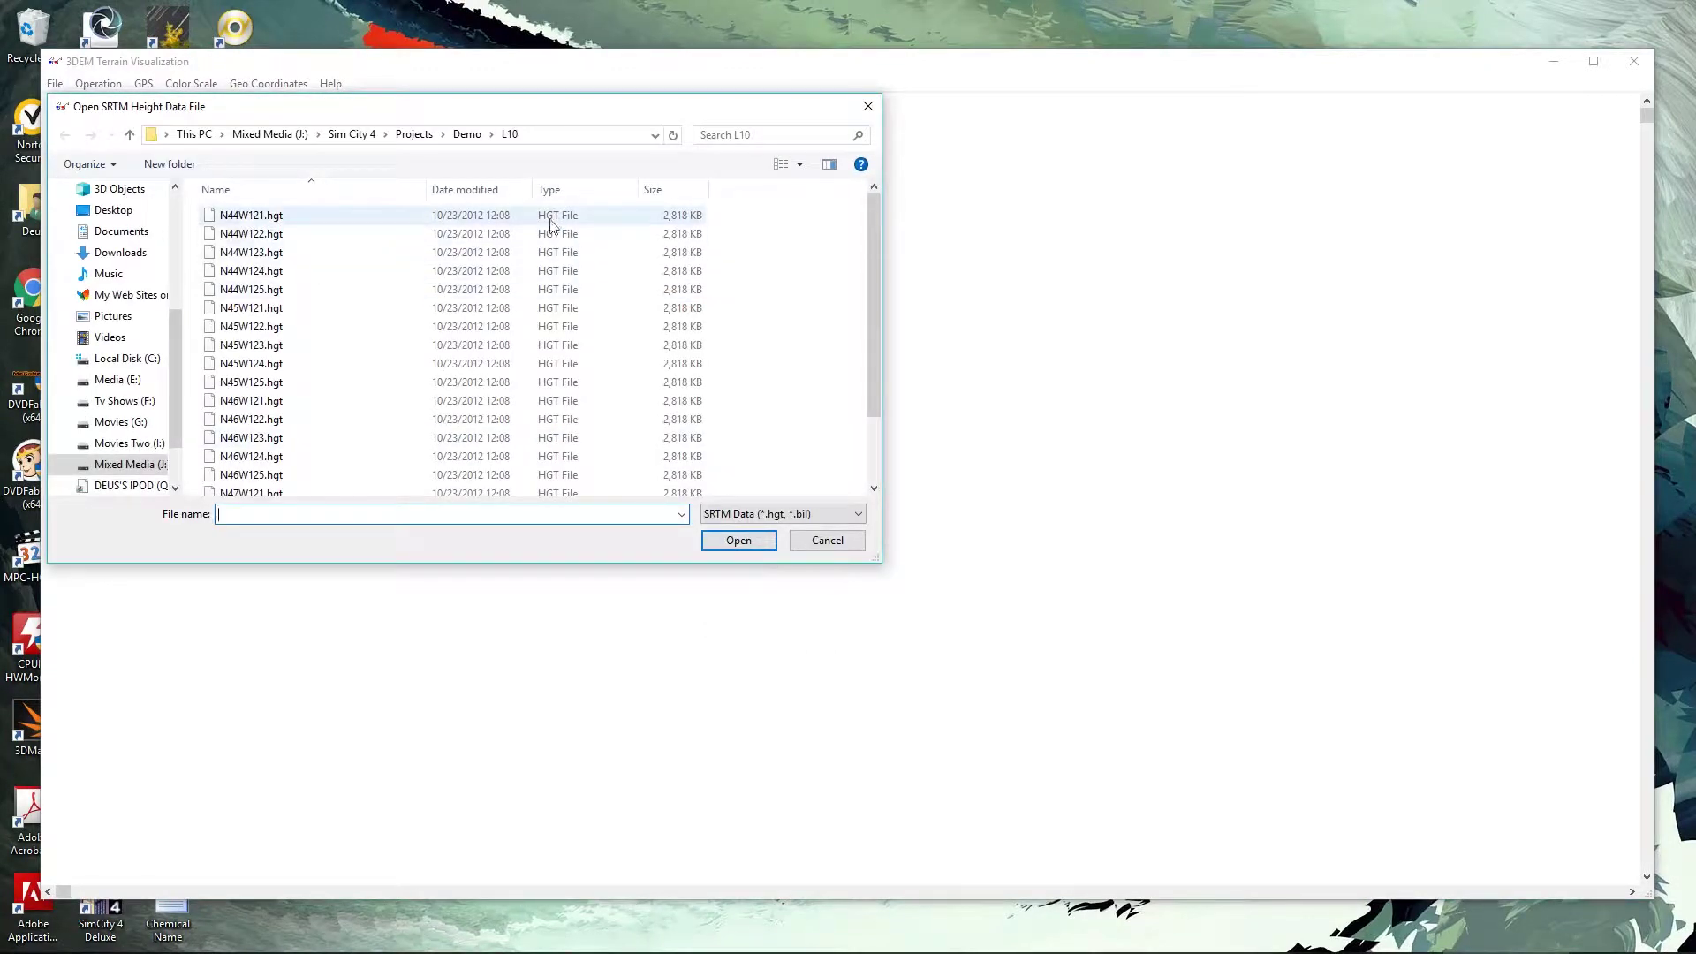
Step: Load all the HGT files in the L10 folder, from N44W121.hgt through N47W125.hgt
left_click(265, 217)
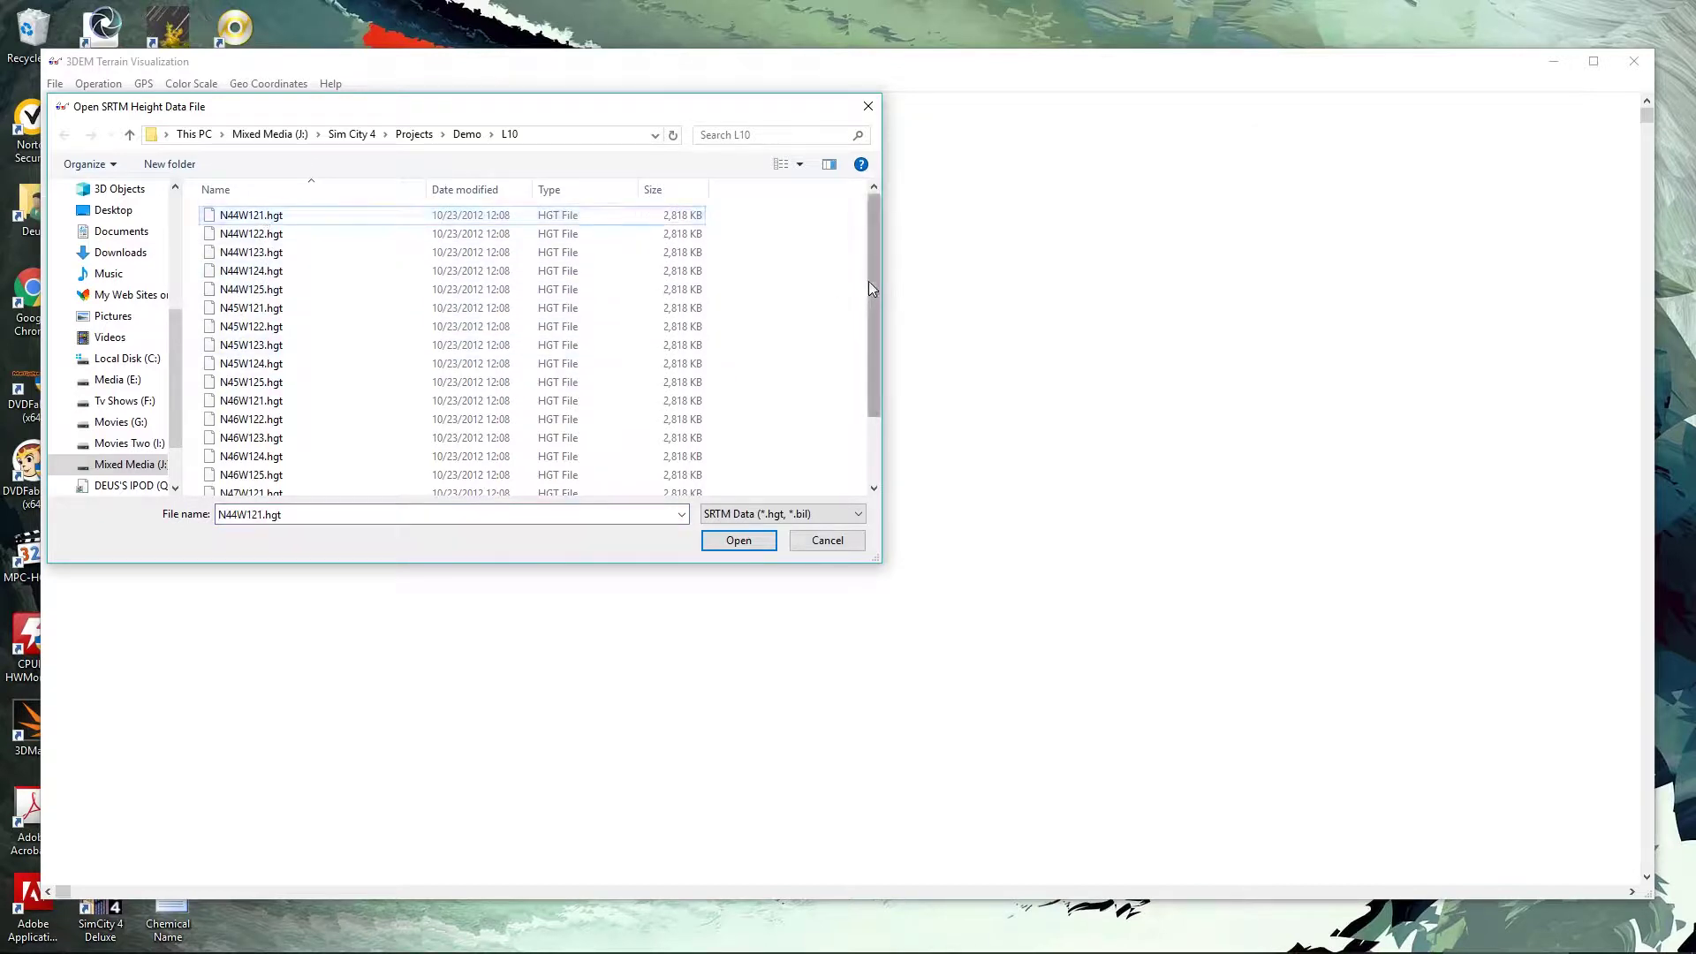
left_click_drag(874, 276, 877, 334)
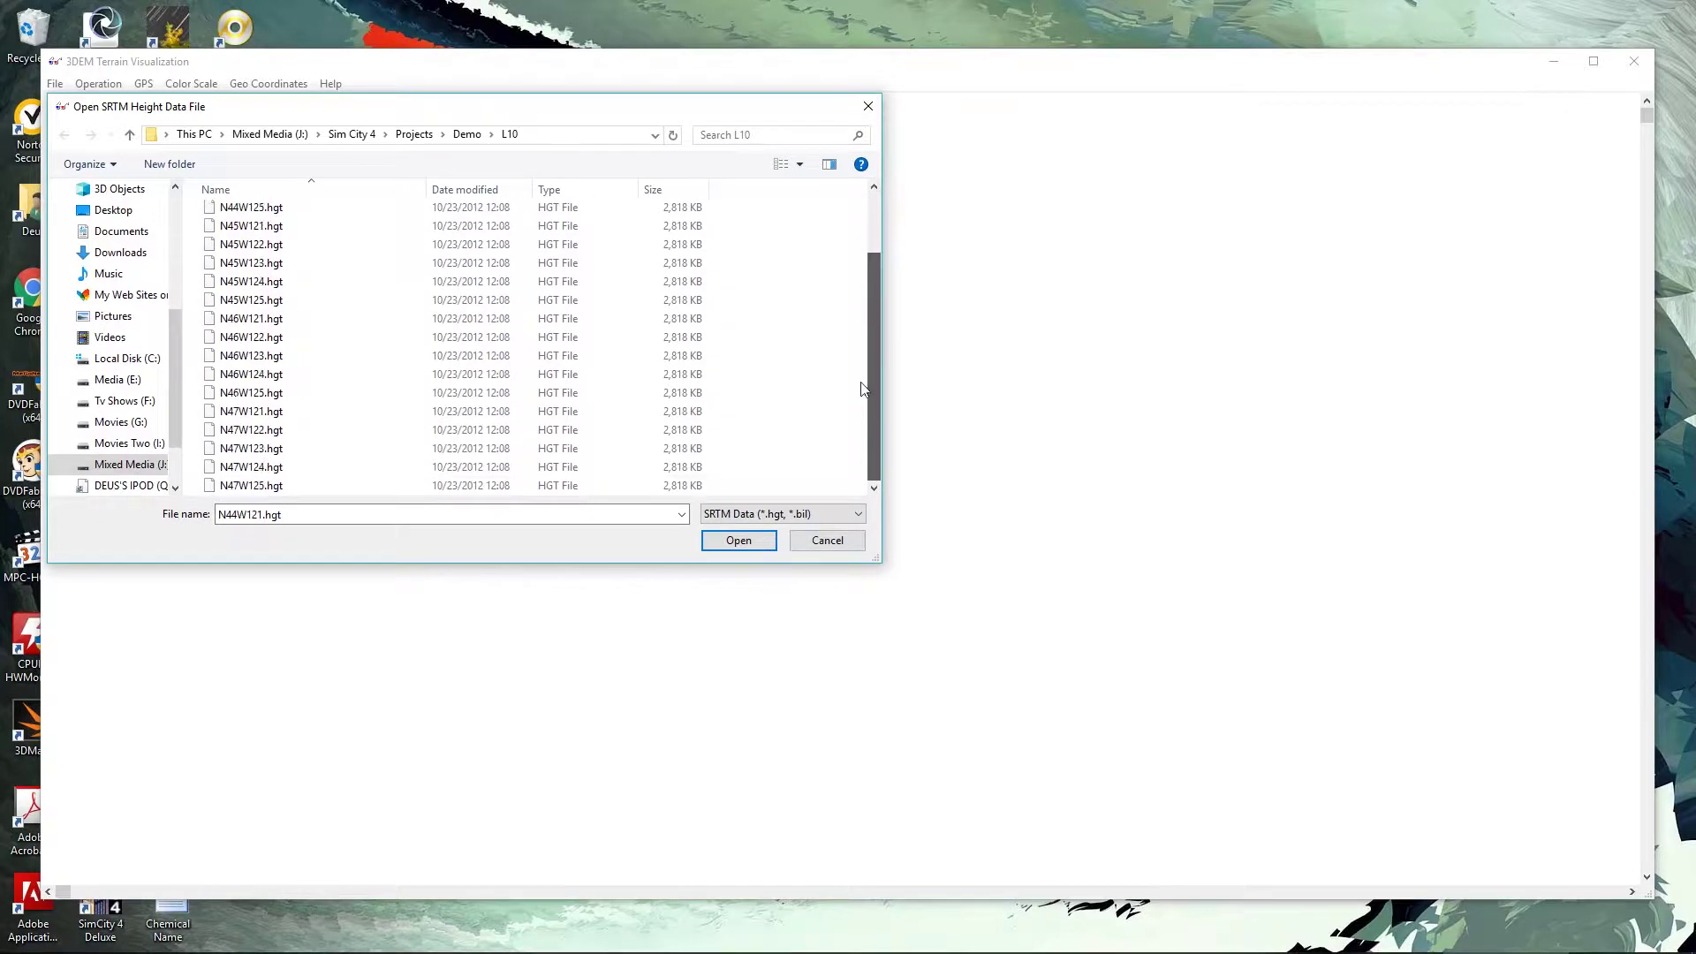
left_click(256, 487, "shift")
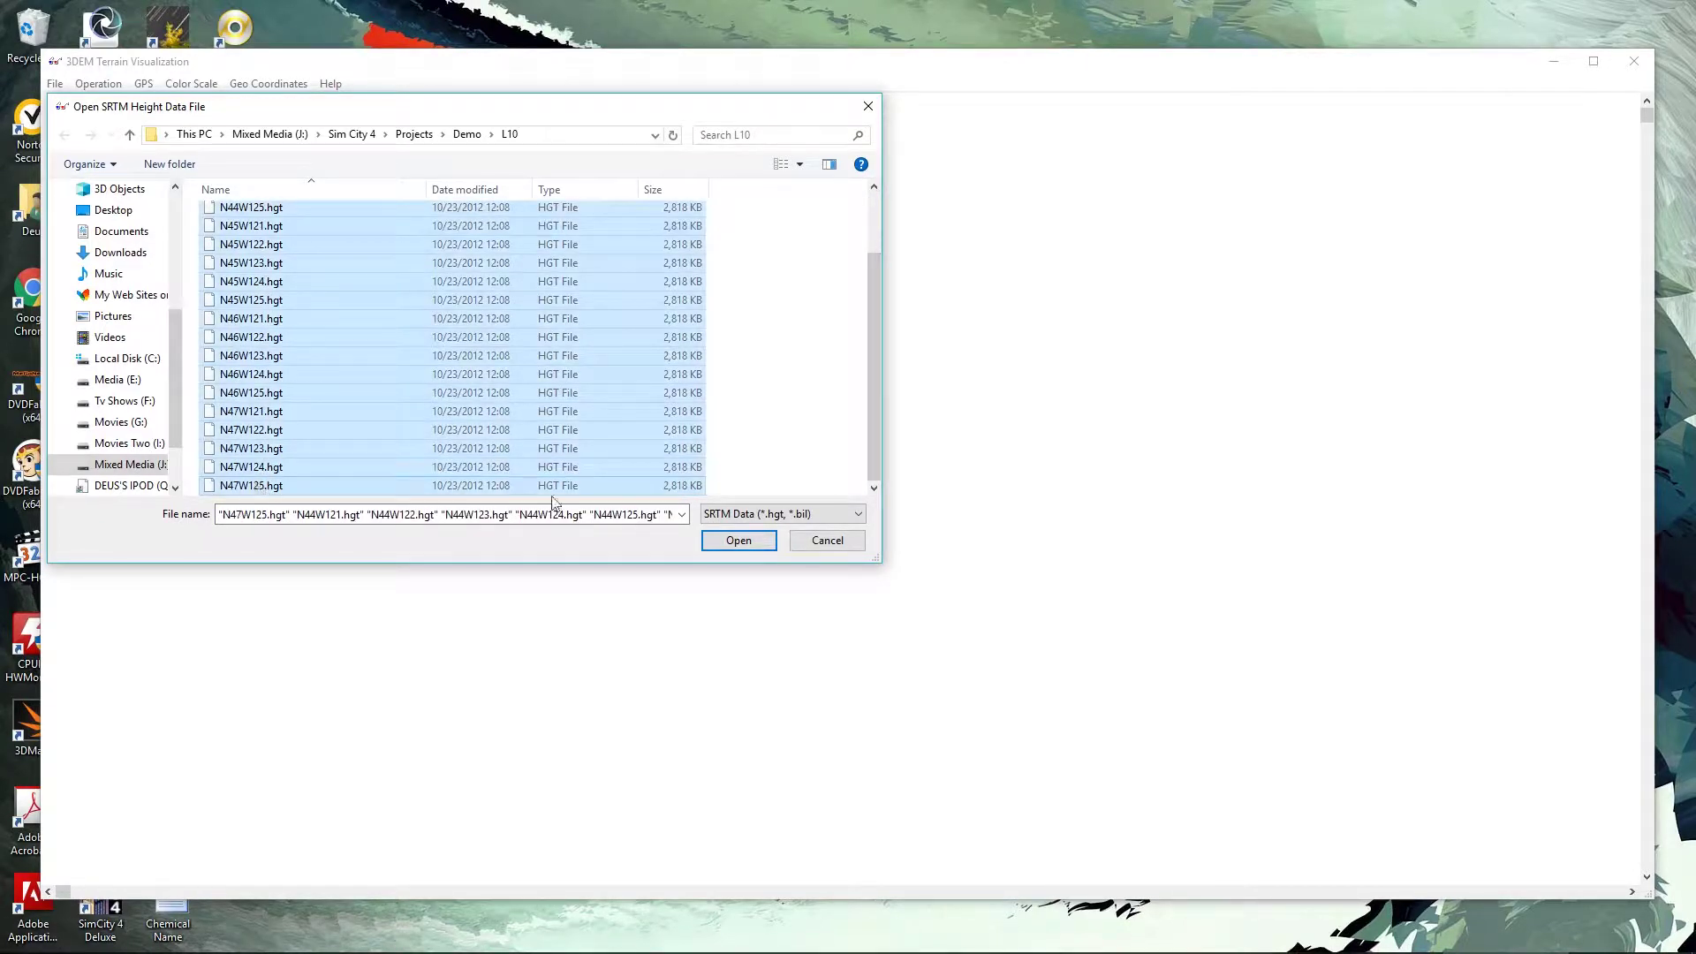
left_click(738, 540)
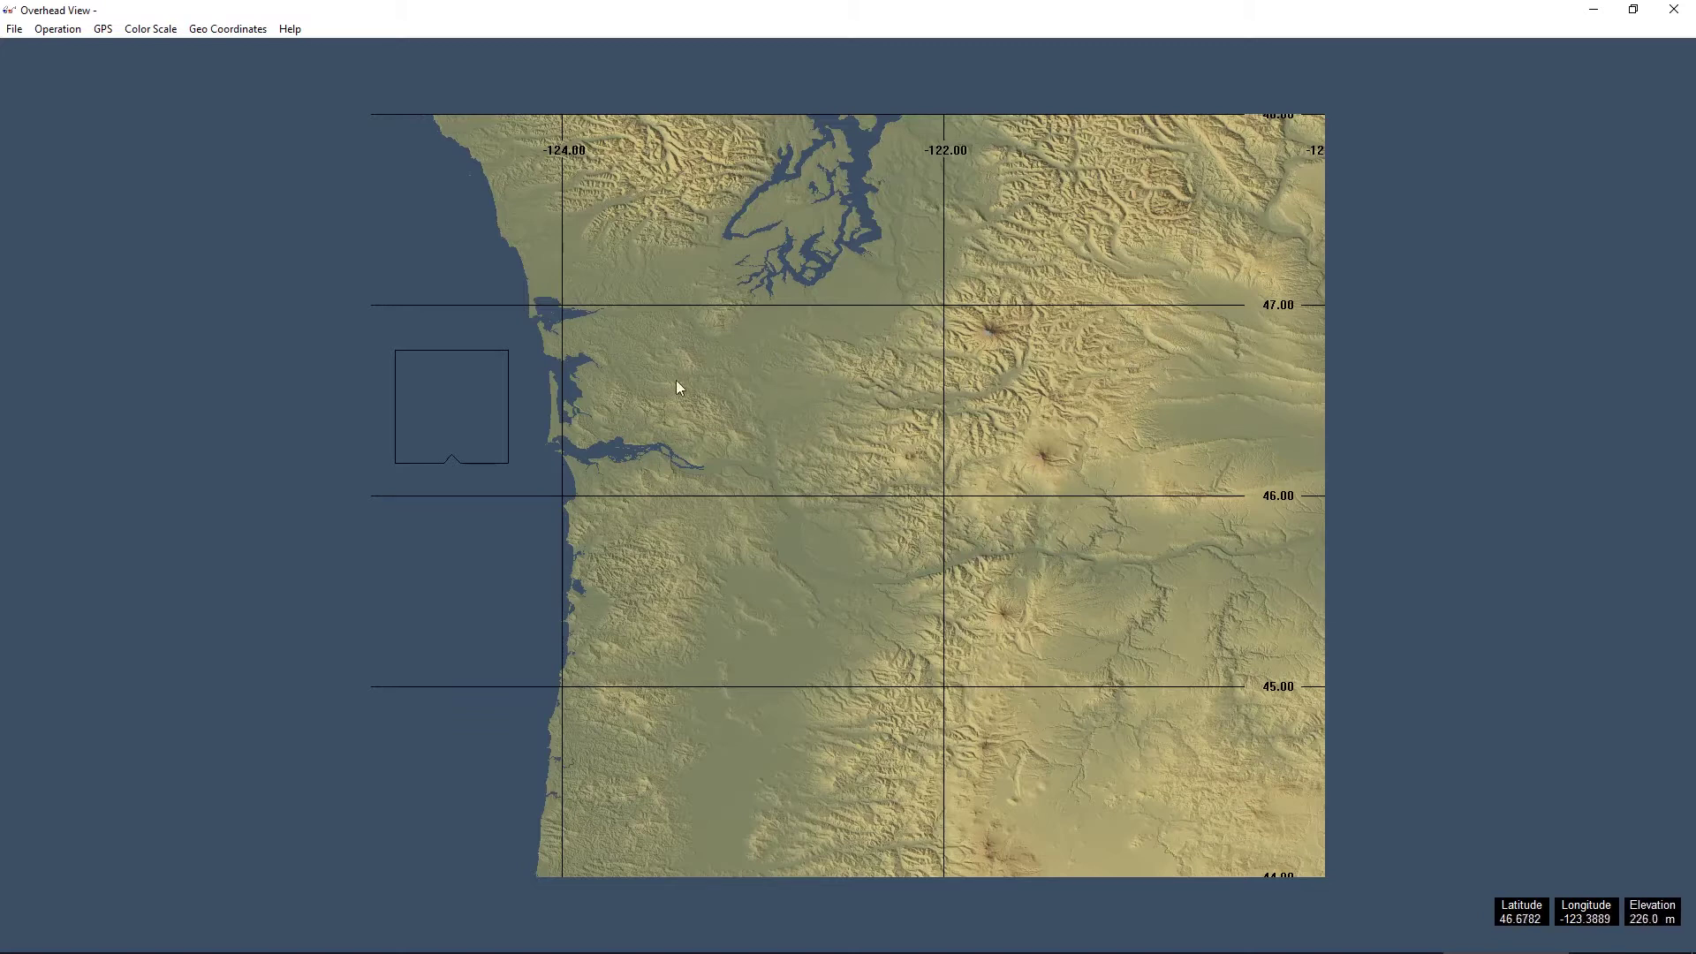
Step: Switch to VTBuilder and import ASTGTM2_N47W123_dem from the Demo folder as an Elevation layer
key("alt+F4")
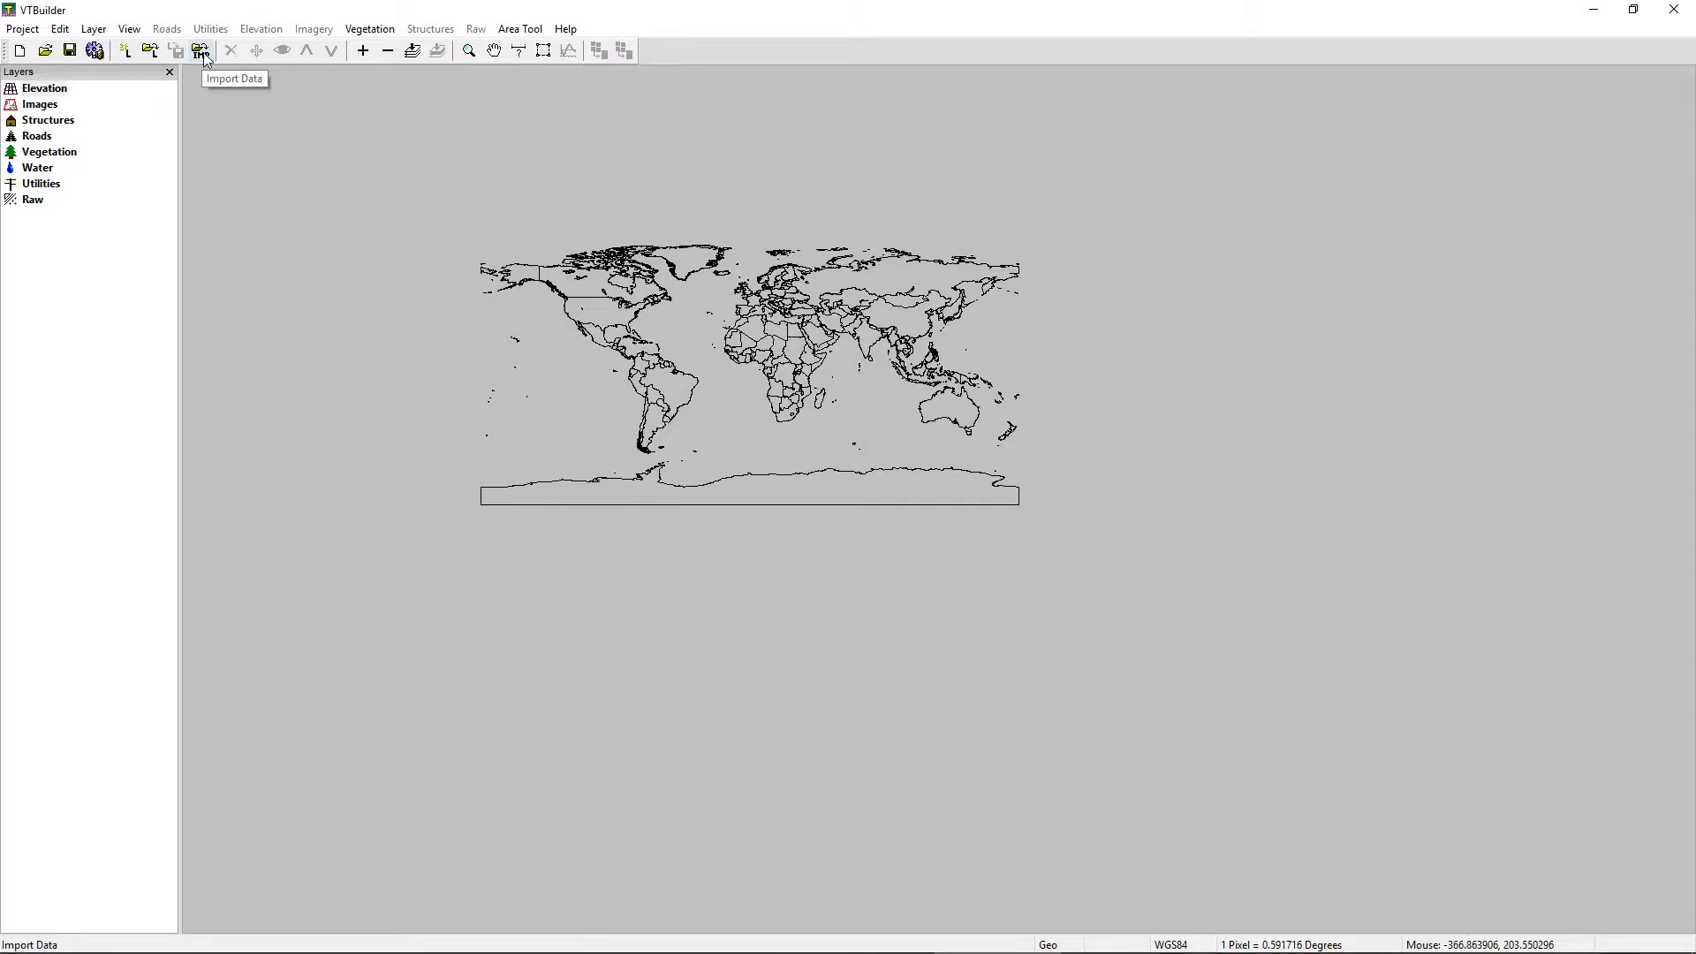
left_click(88, 30)
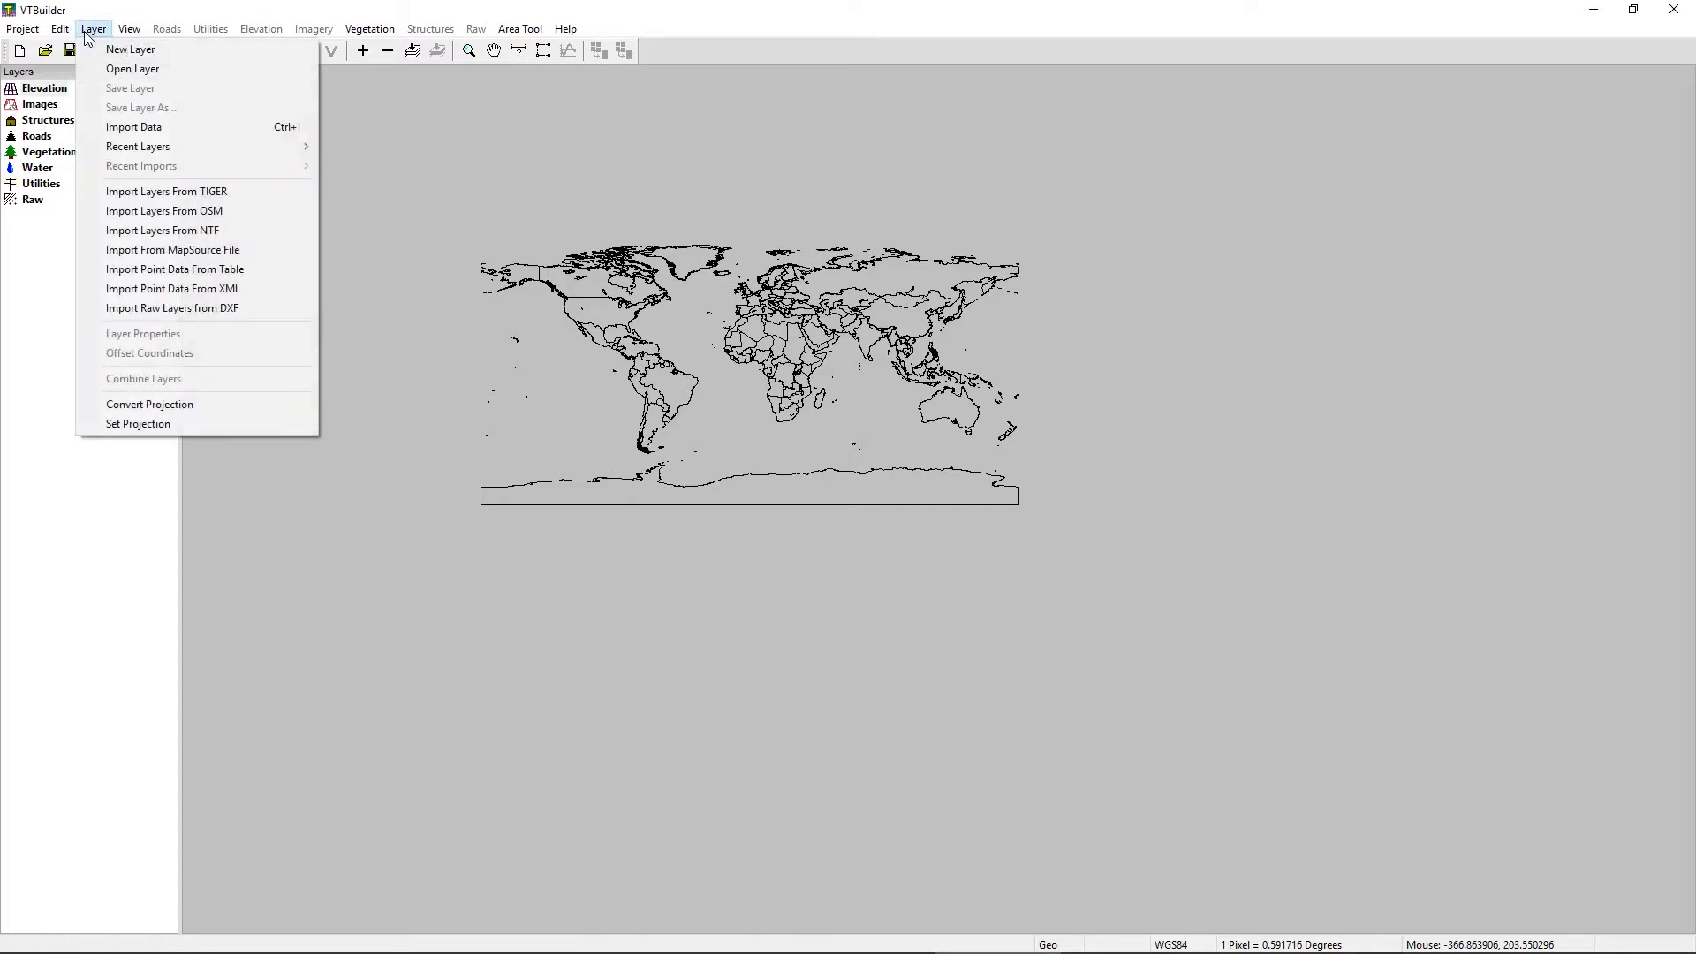
left_click(172, 125)
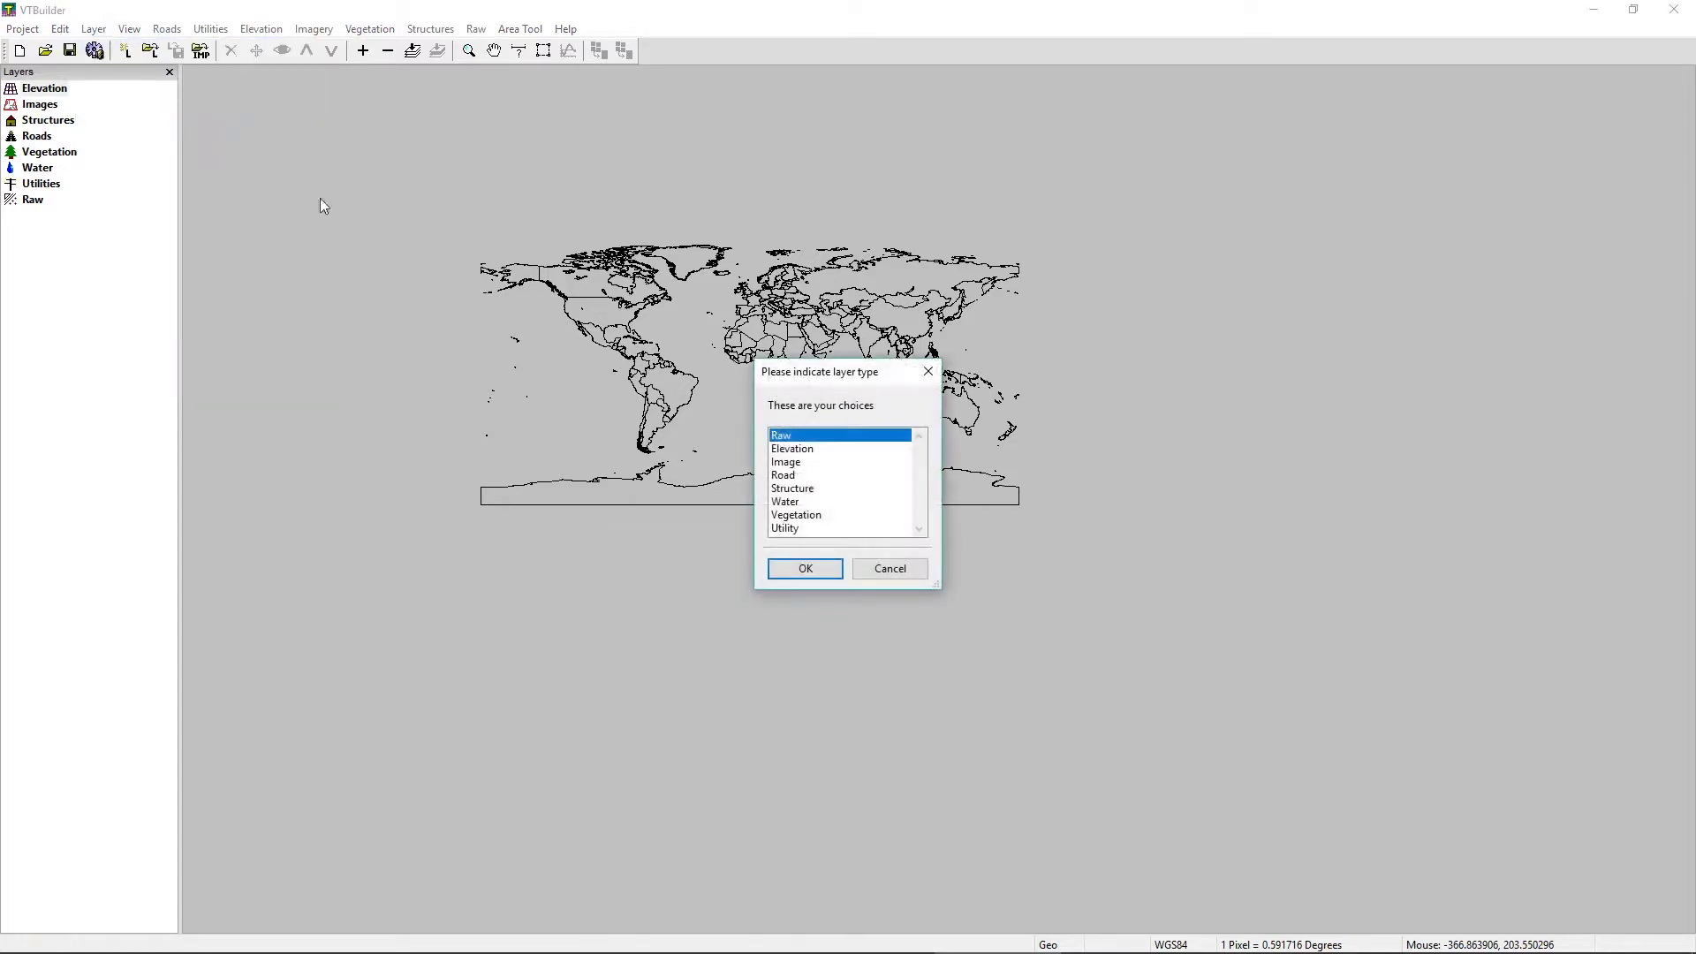
left_click(786, 452)
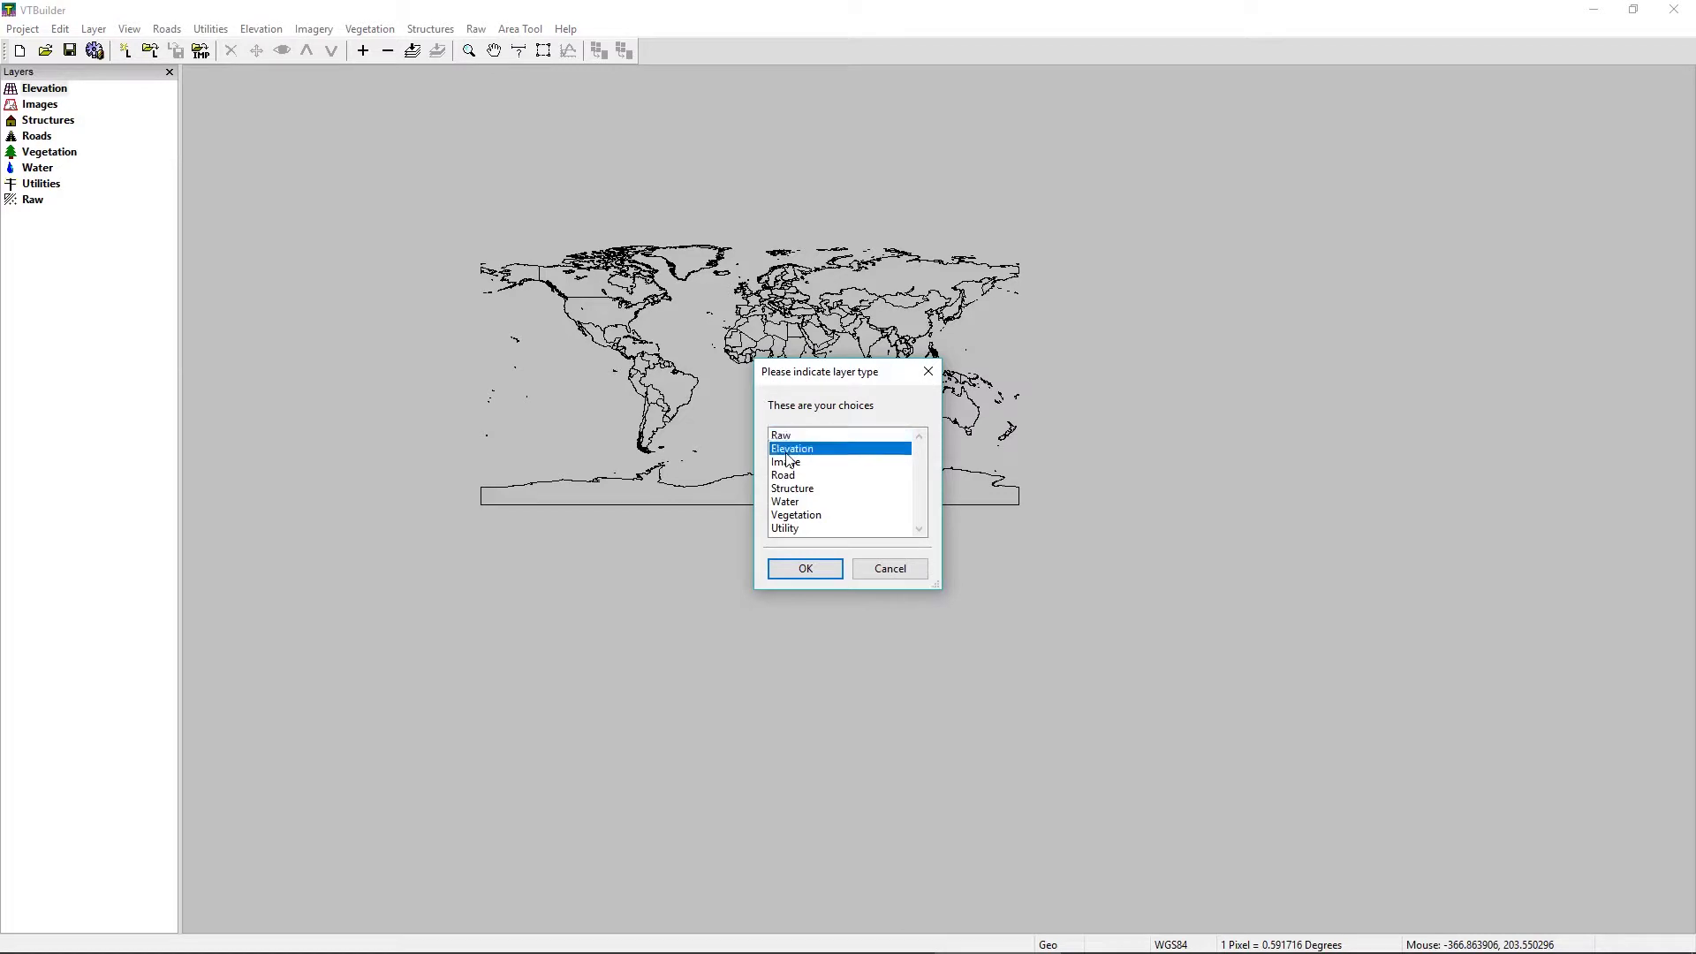
left_click(805, 568)
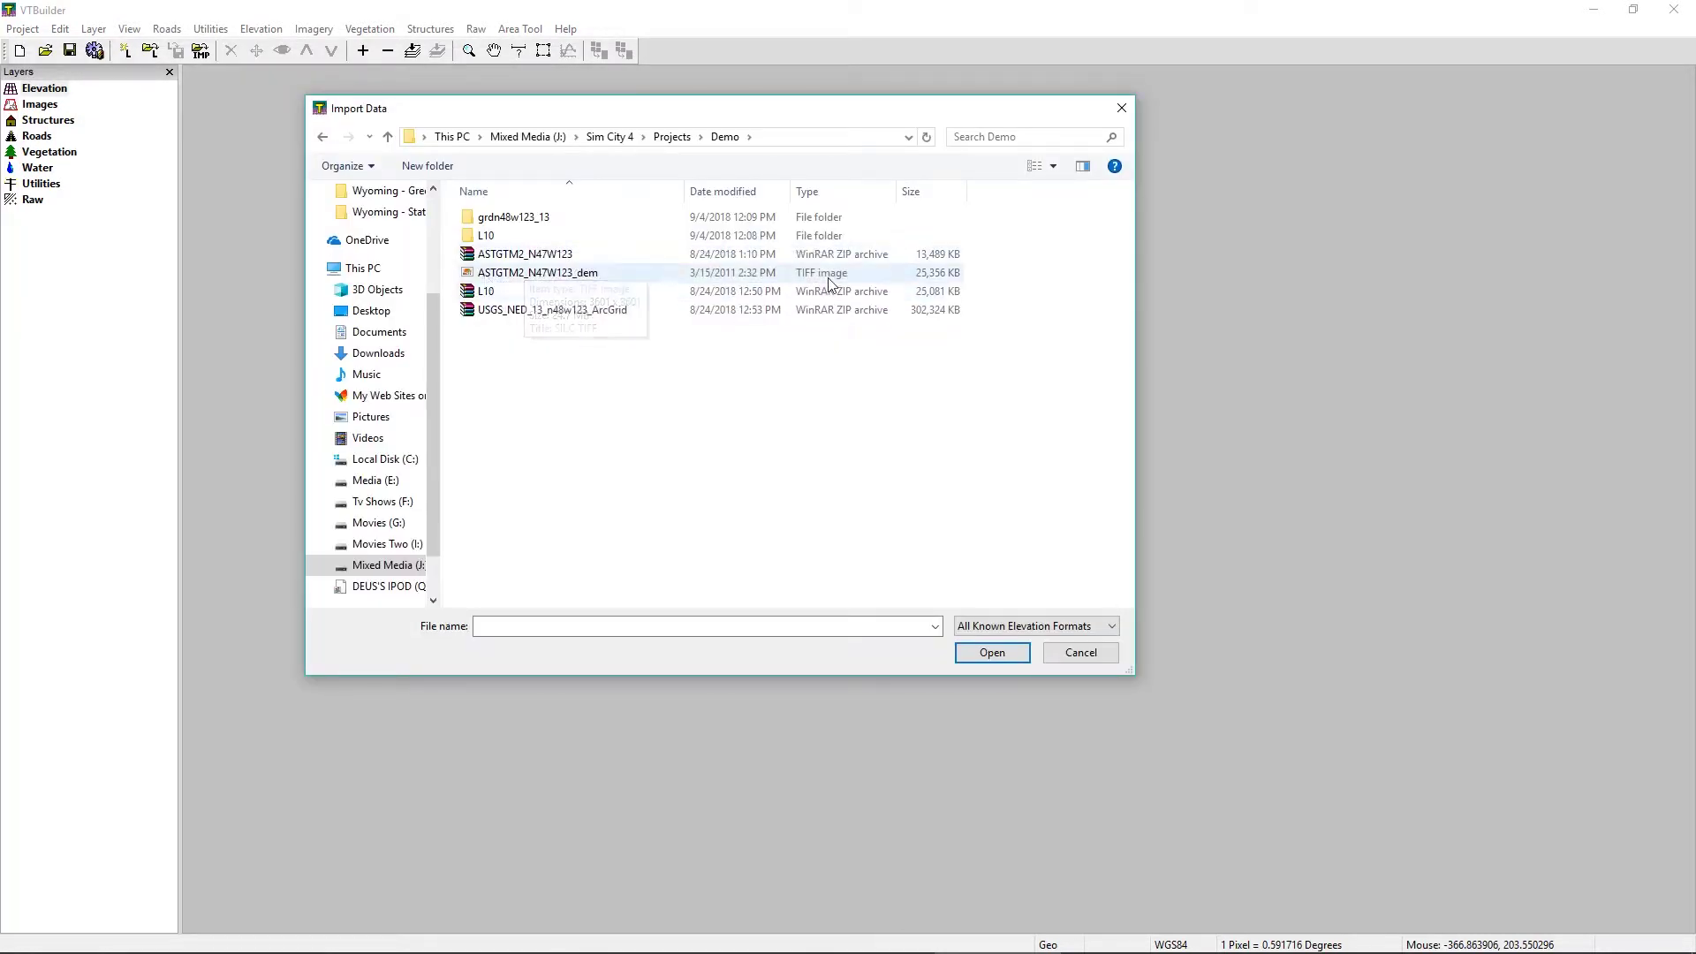
left_click(533, 273)
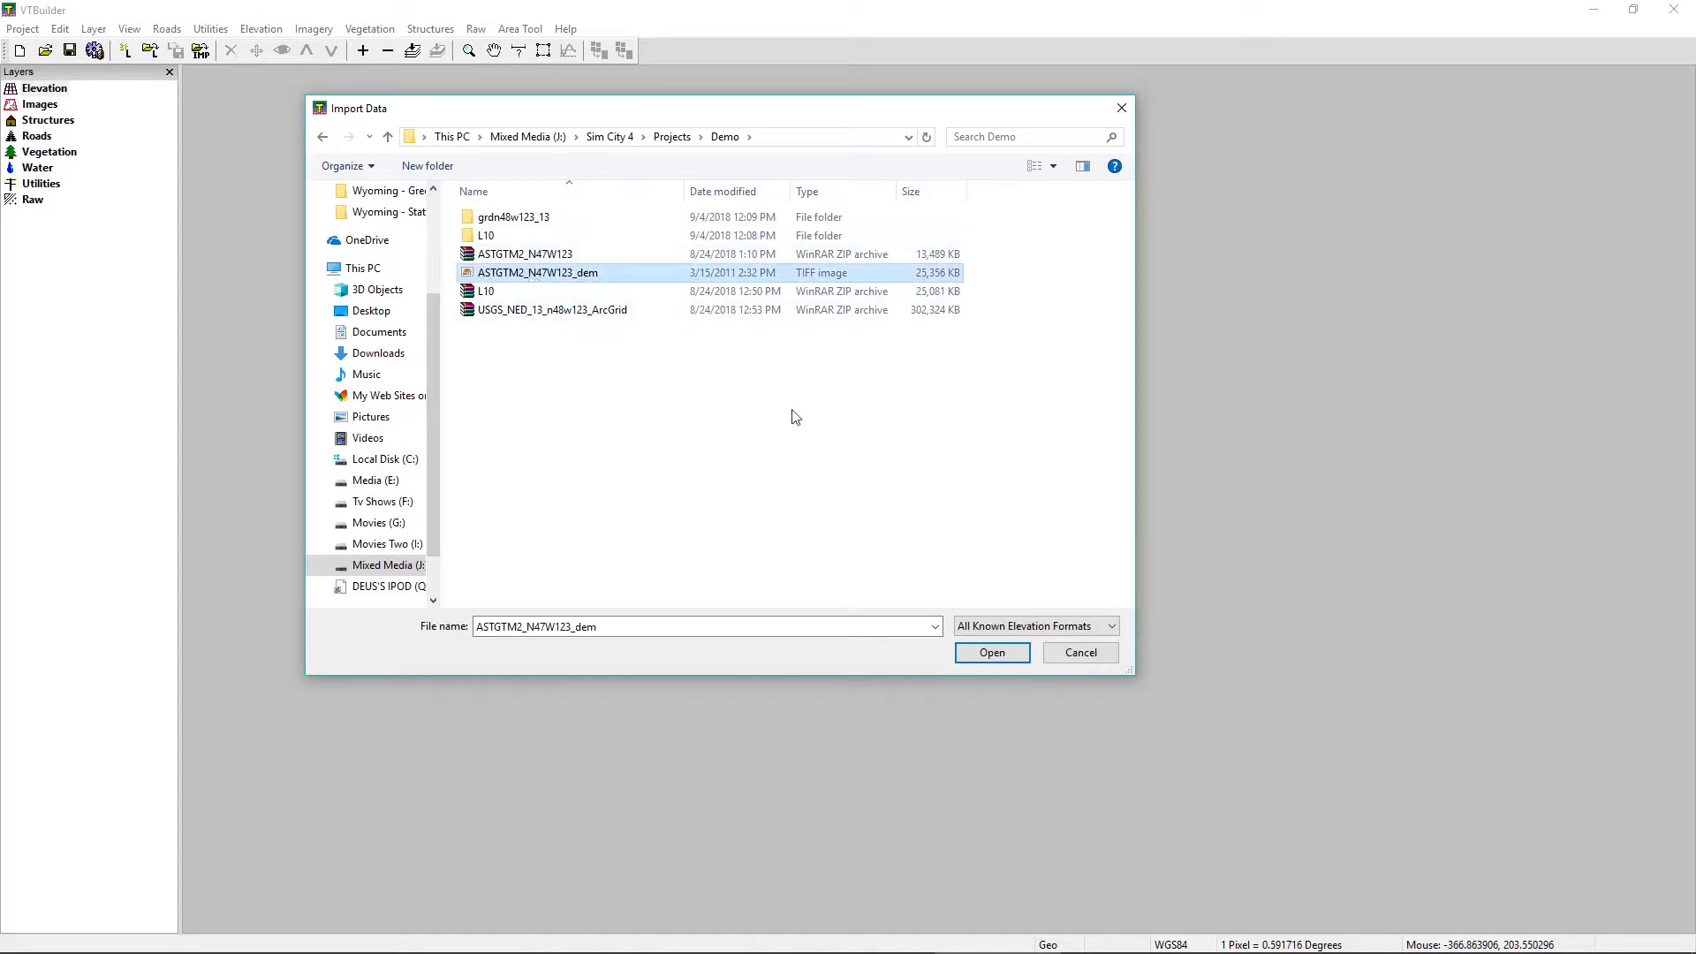
left_click(991, 654)
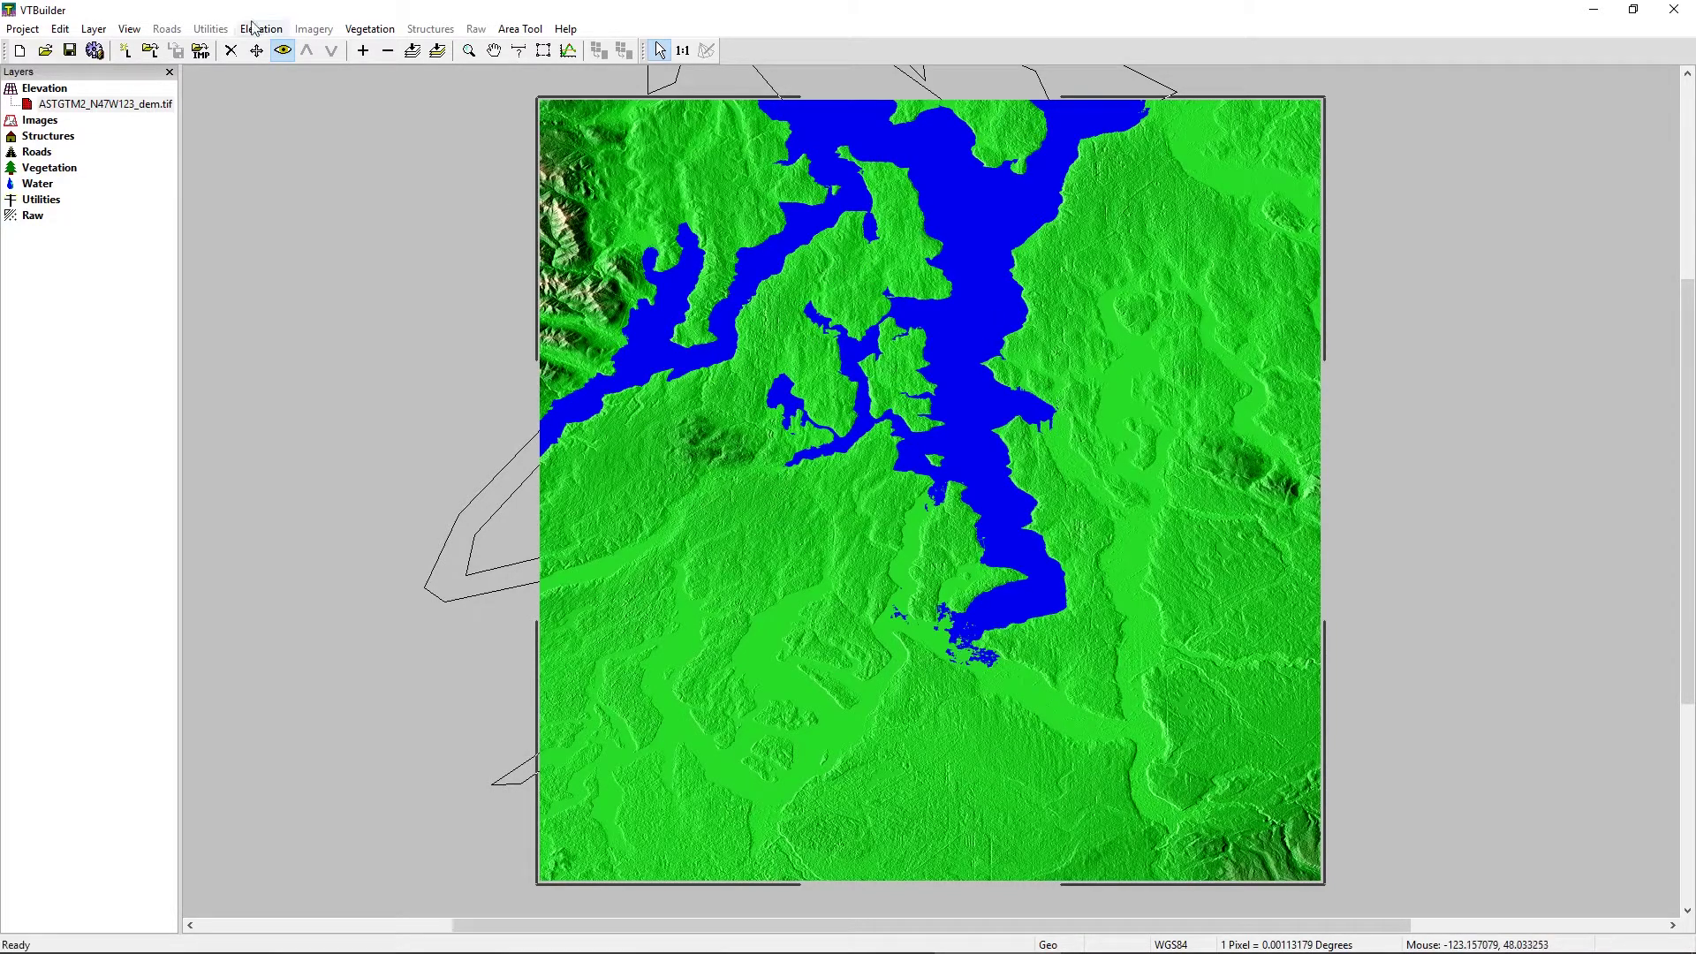
Step: Set the view options to show elevation values in the status bar as Meters
left_click(128, 31)
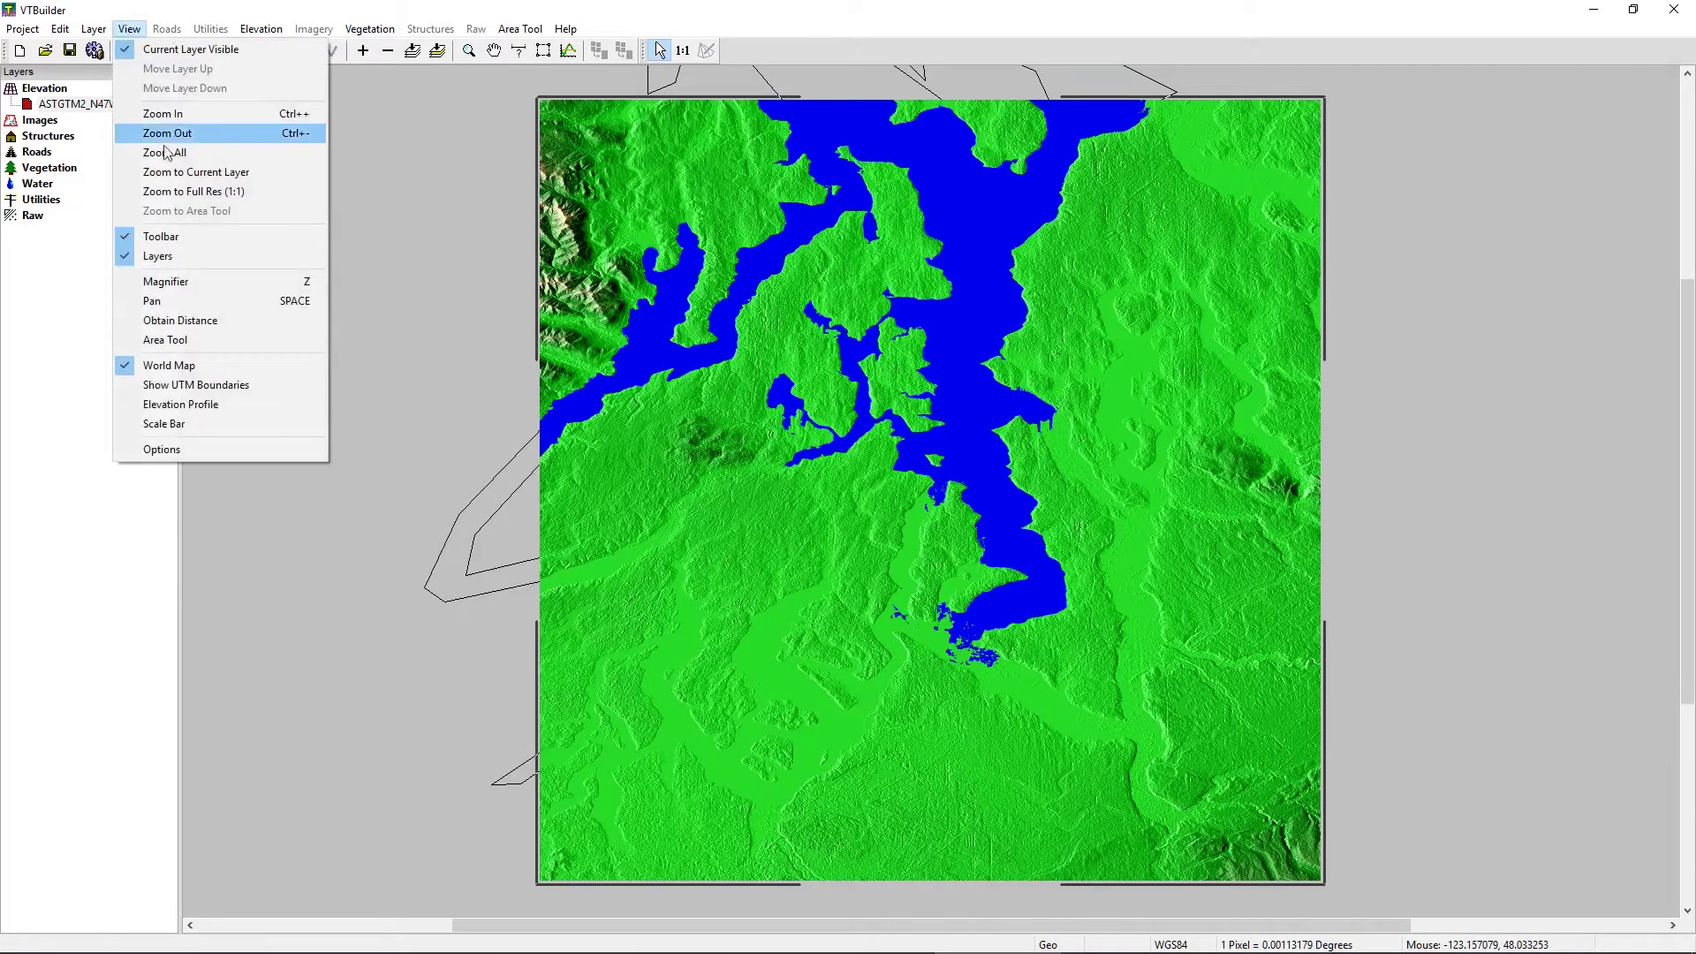
left_click(189, 448)
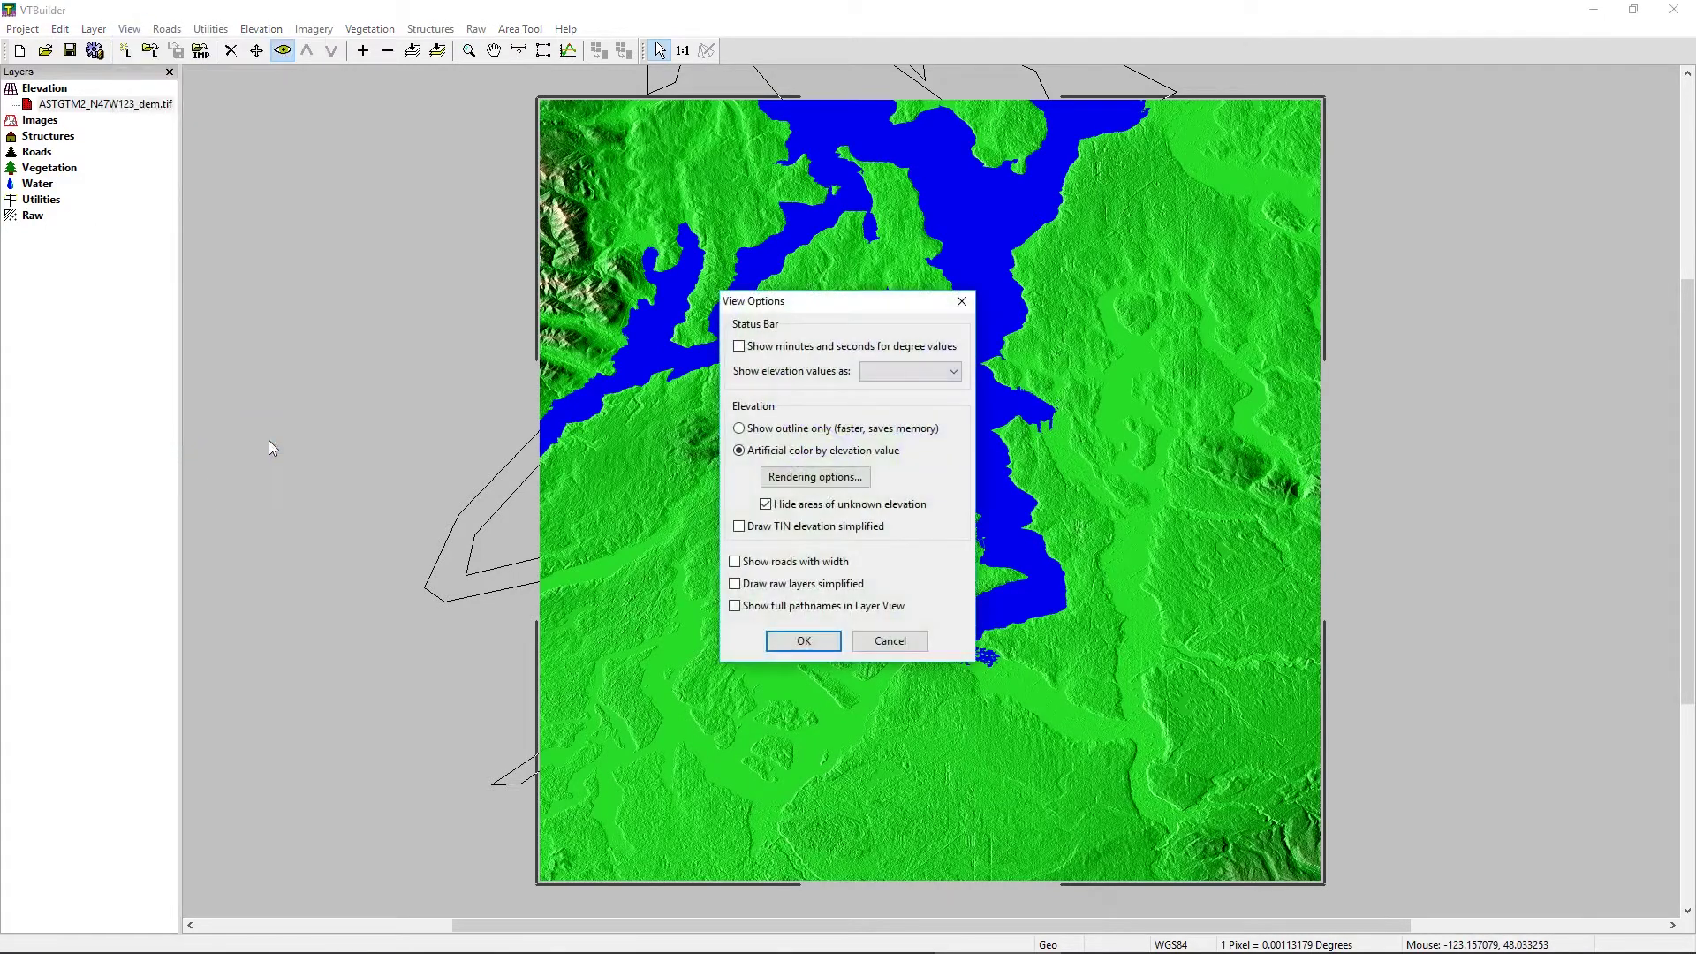
left_click(890, 371)
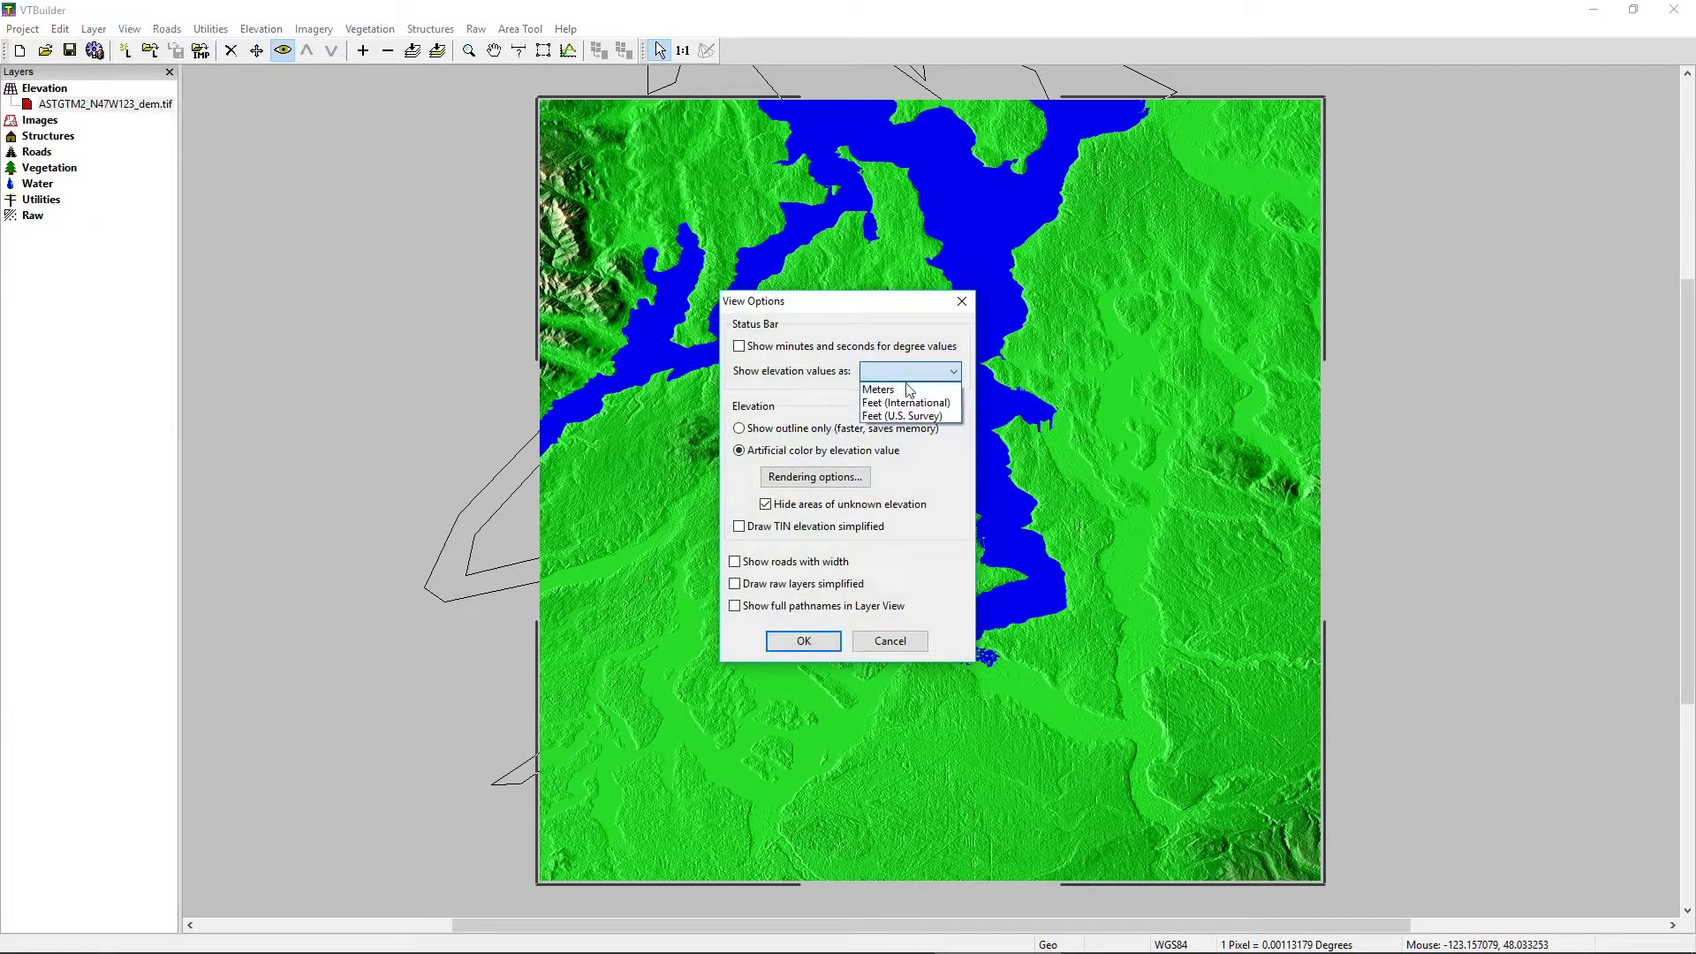
left_click(894, 389)
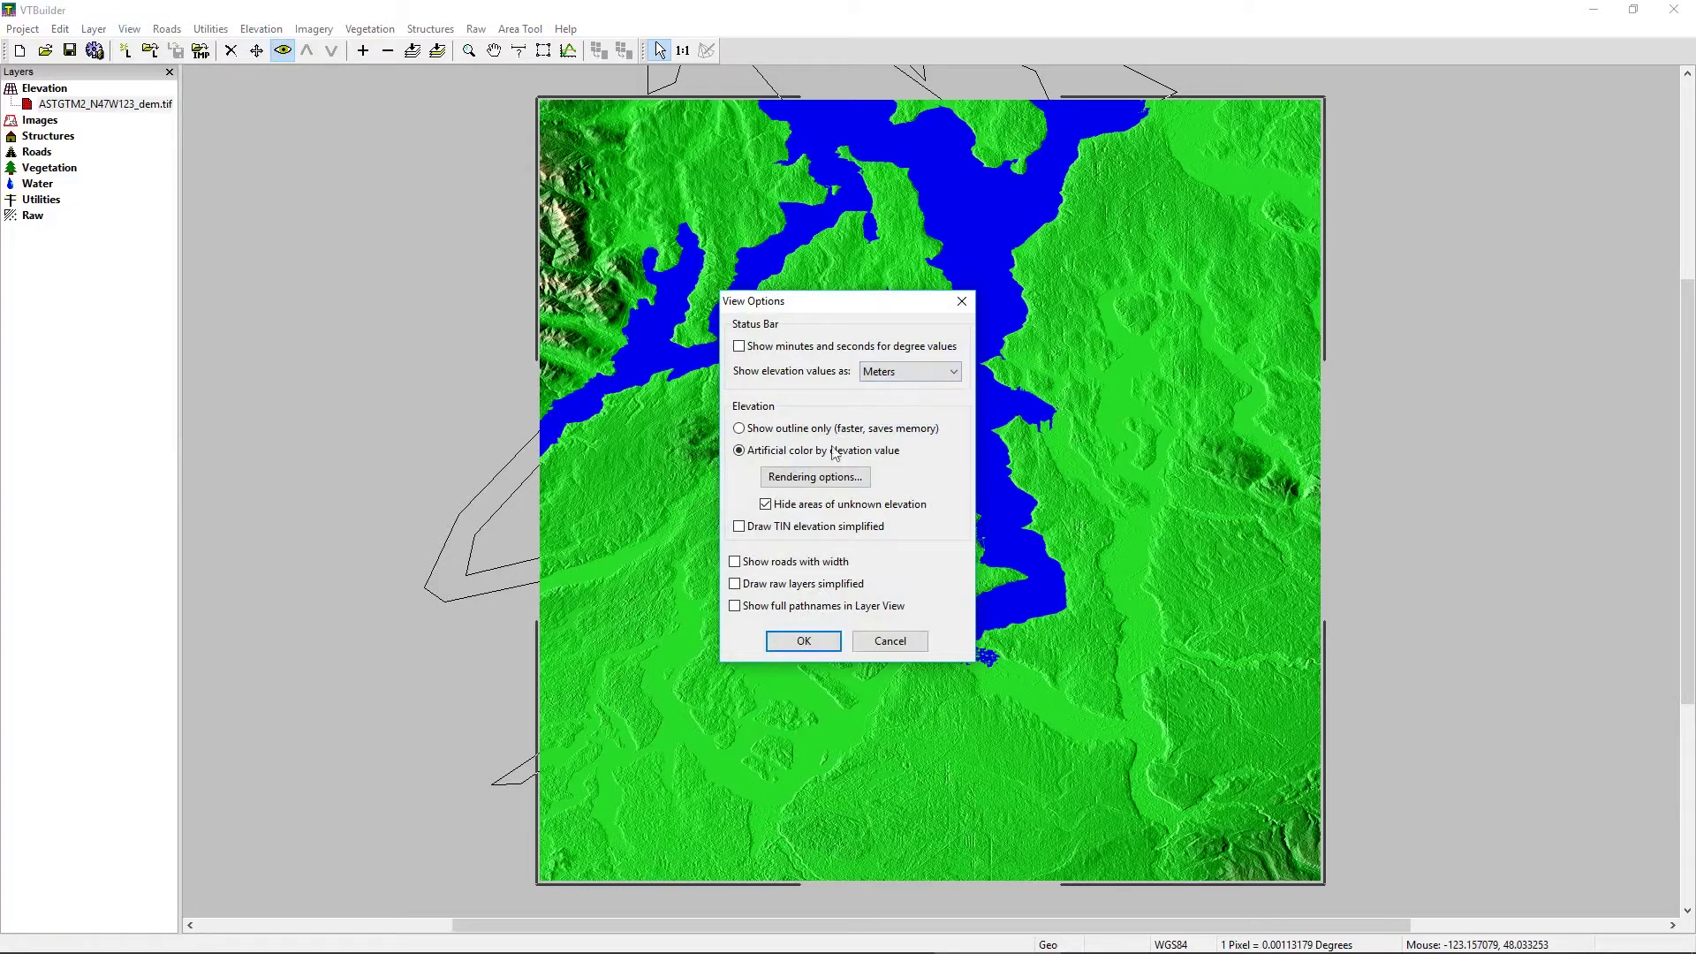
left_click(804, 641)
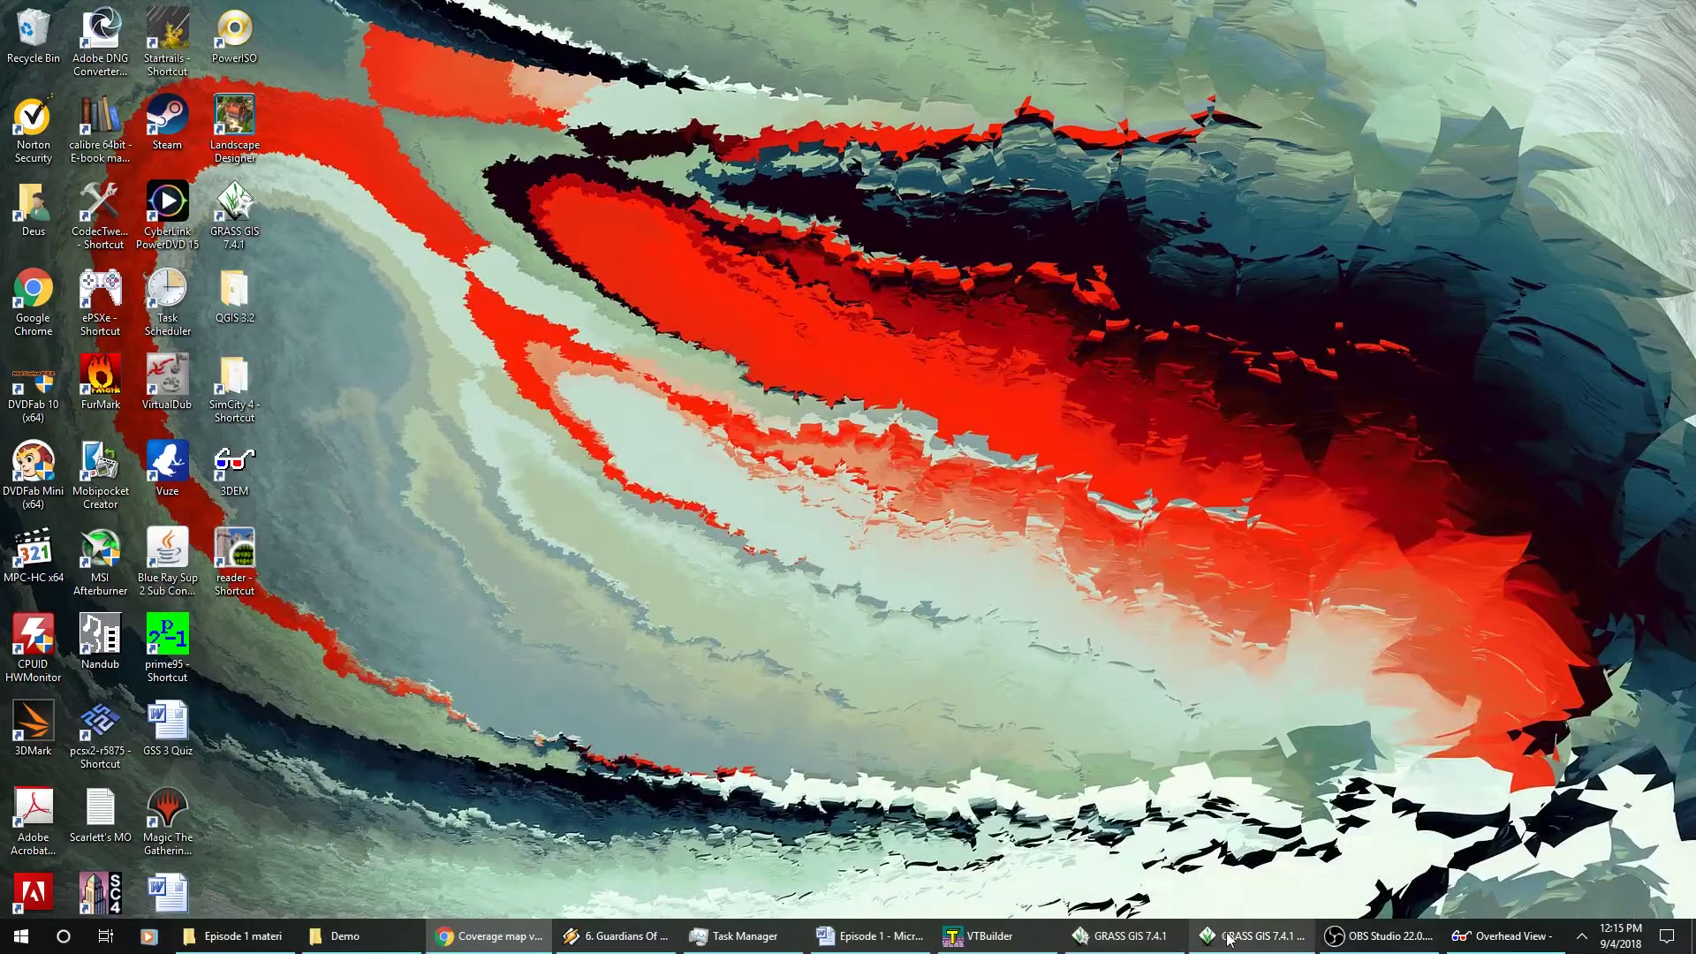
Step: Switch to GRASS GIS and define a new location named Demo in the grassdata directory
left_click(1231, 934)
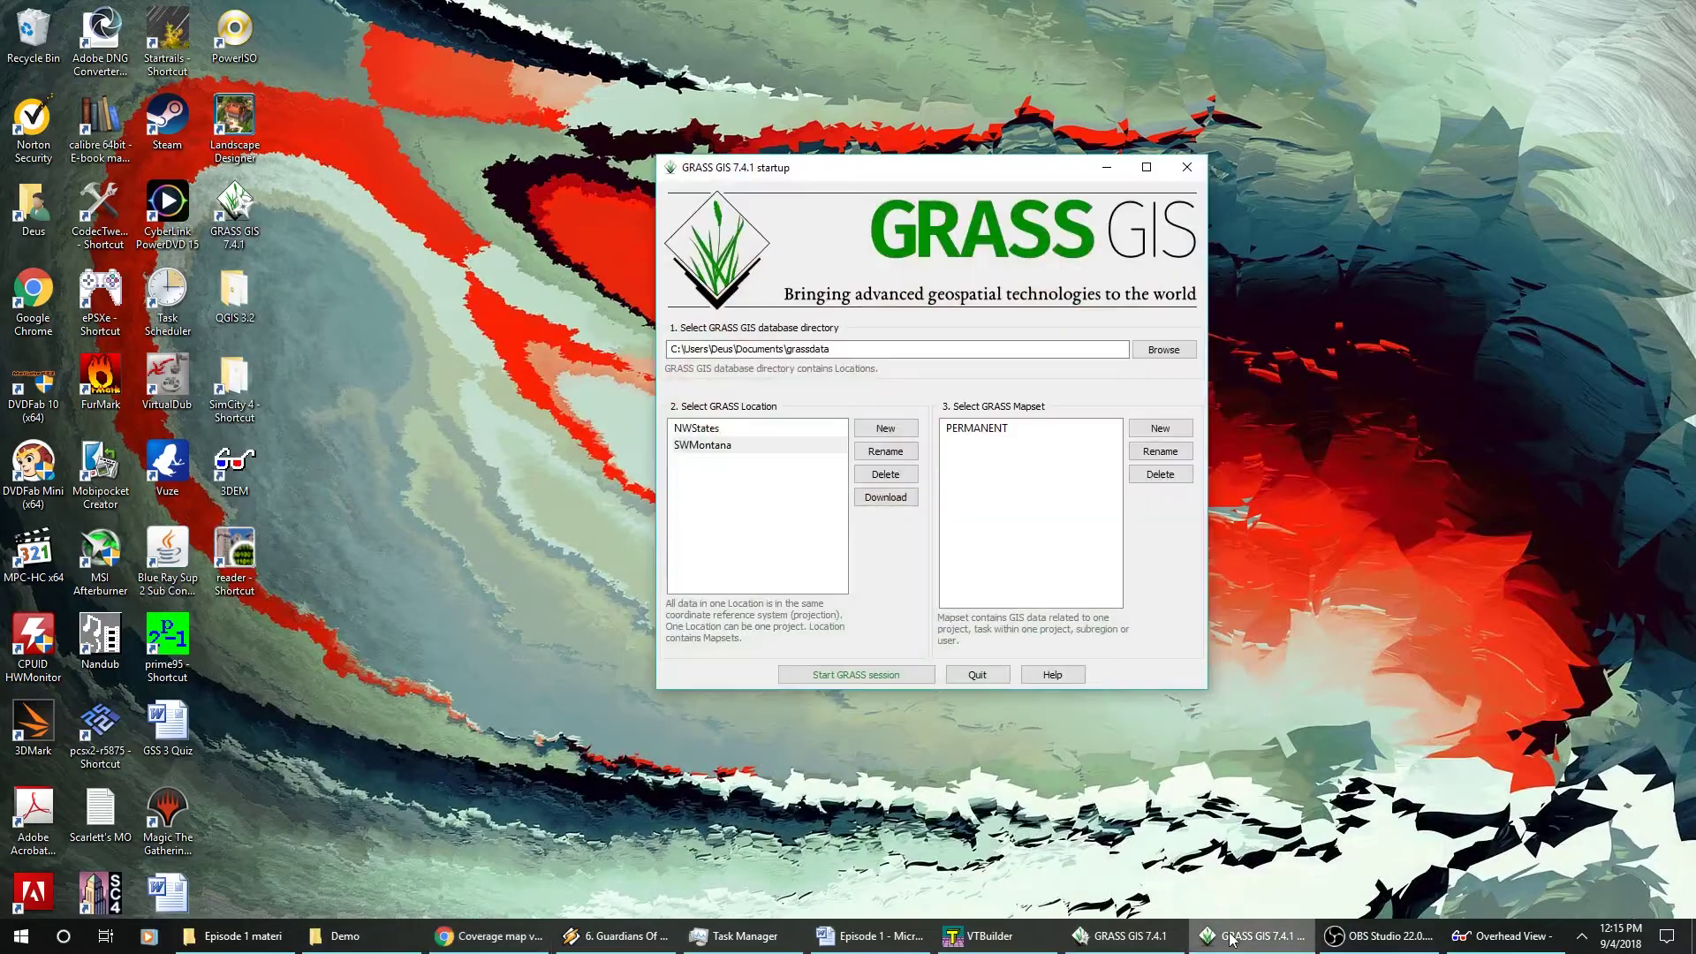
left_click_drag(925, 169, 830, 173)
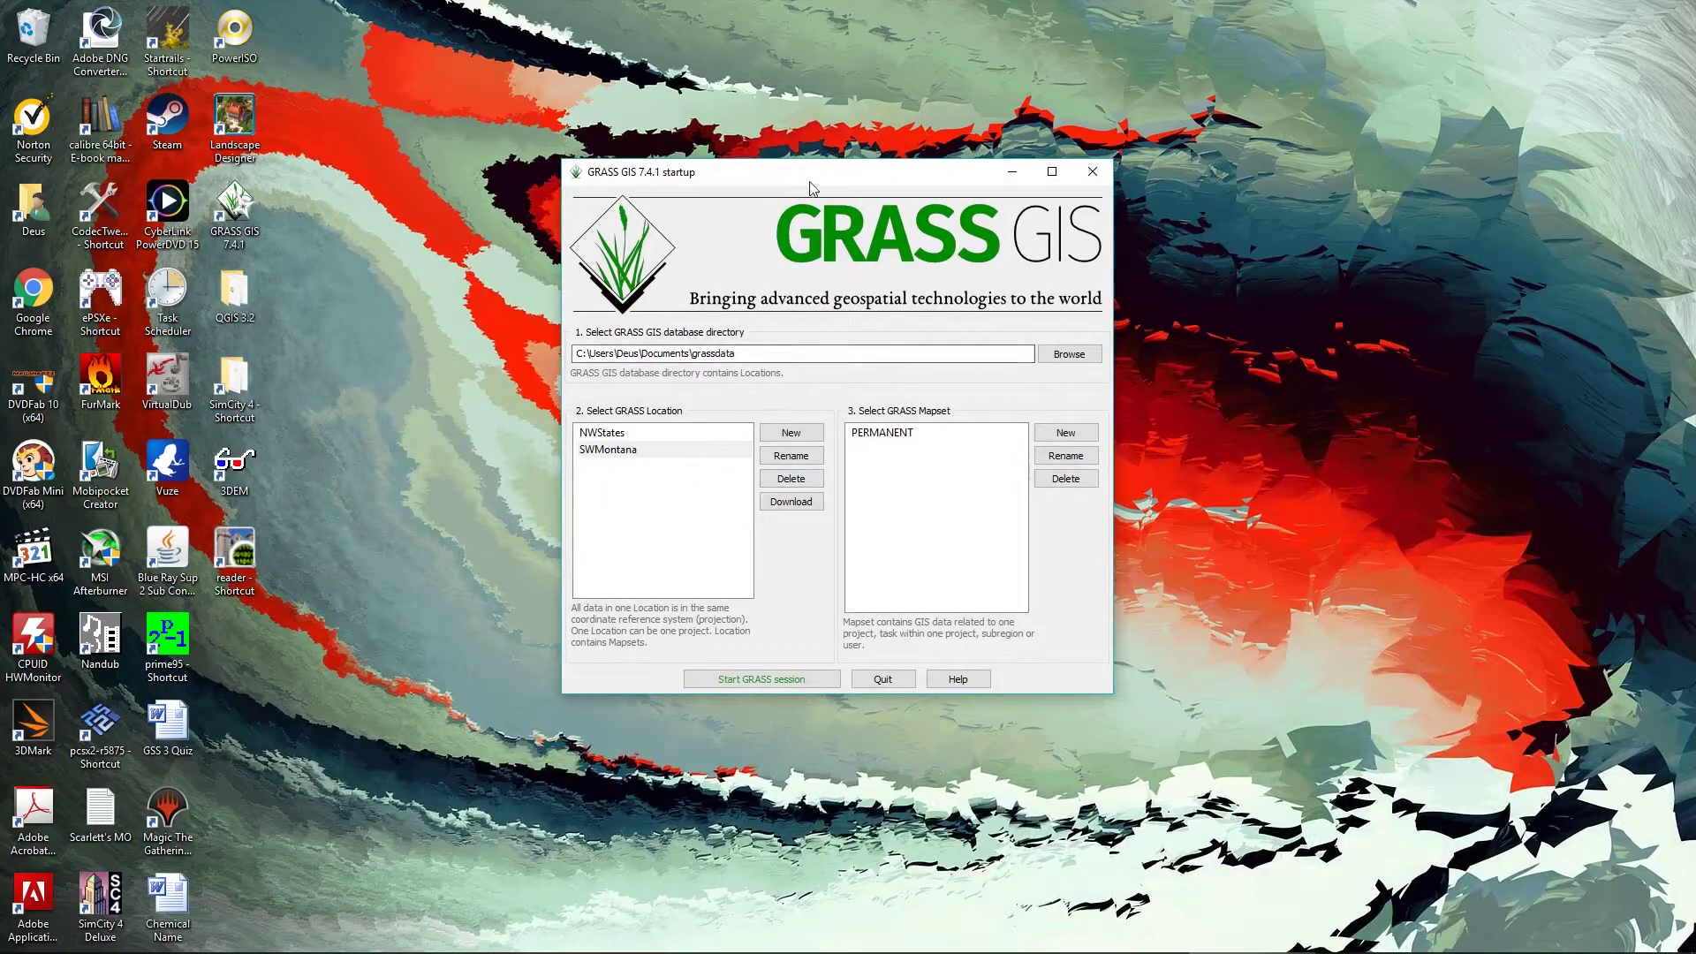
left_click_drag(806, 182, 848, 198)
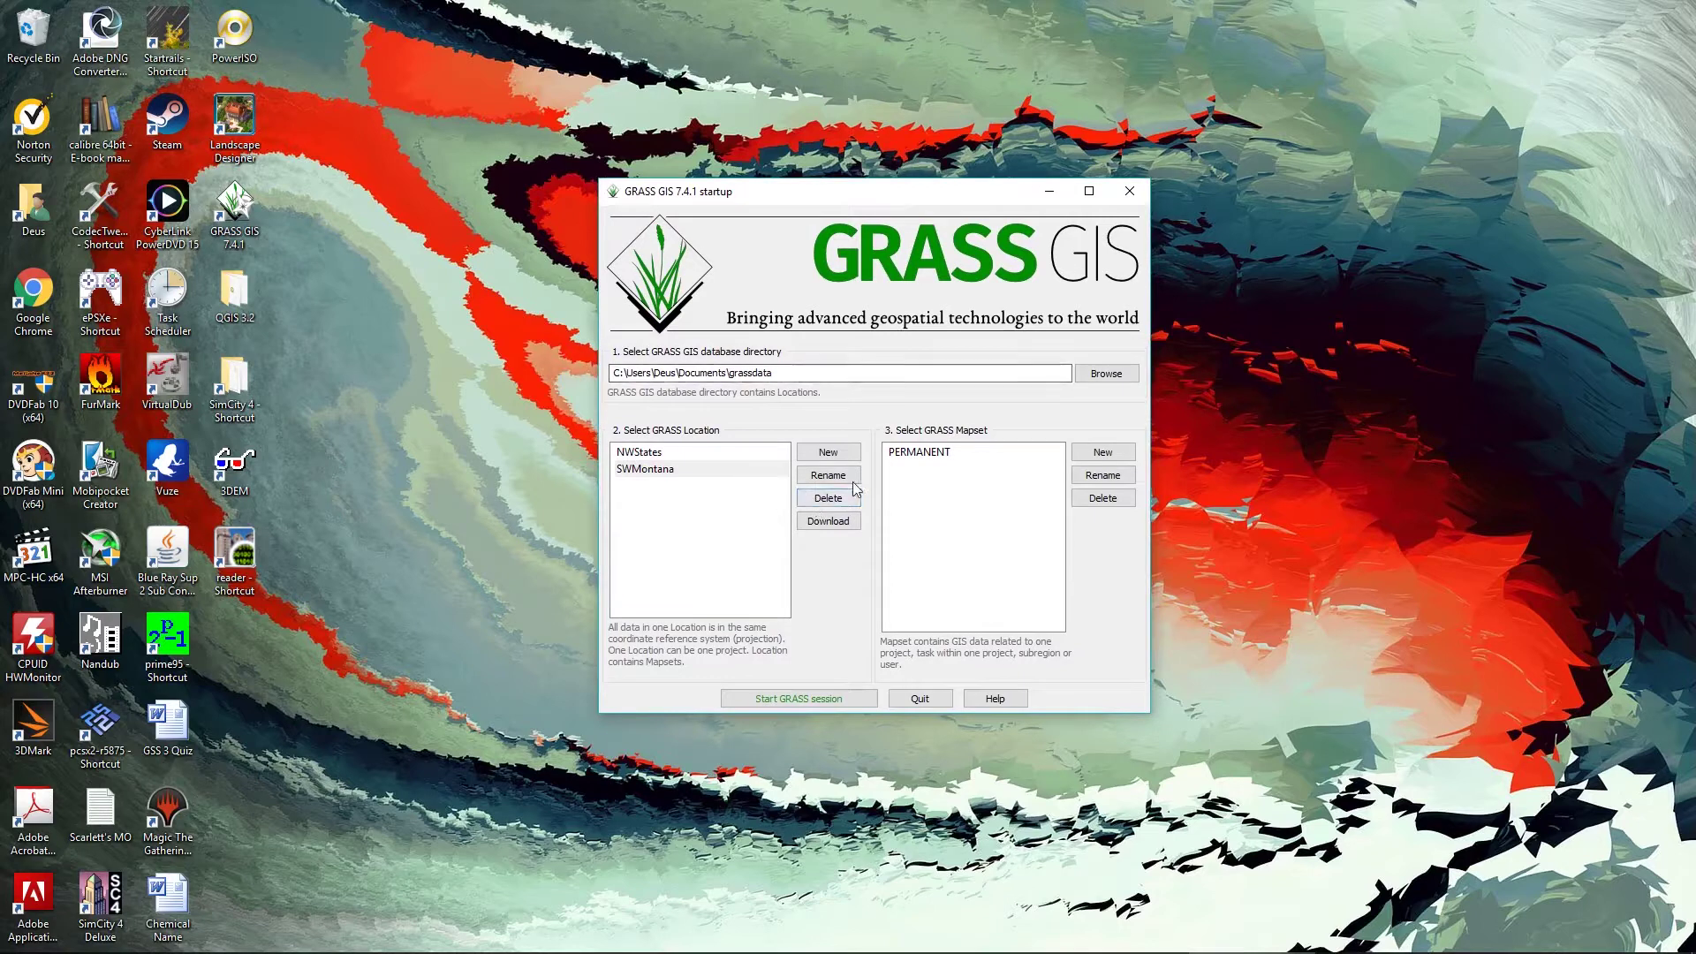
left_click(669, 470)
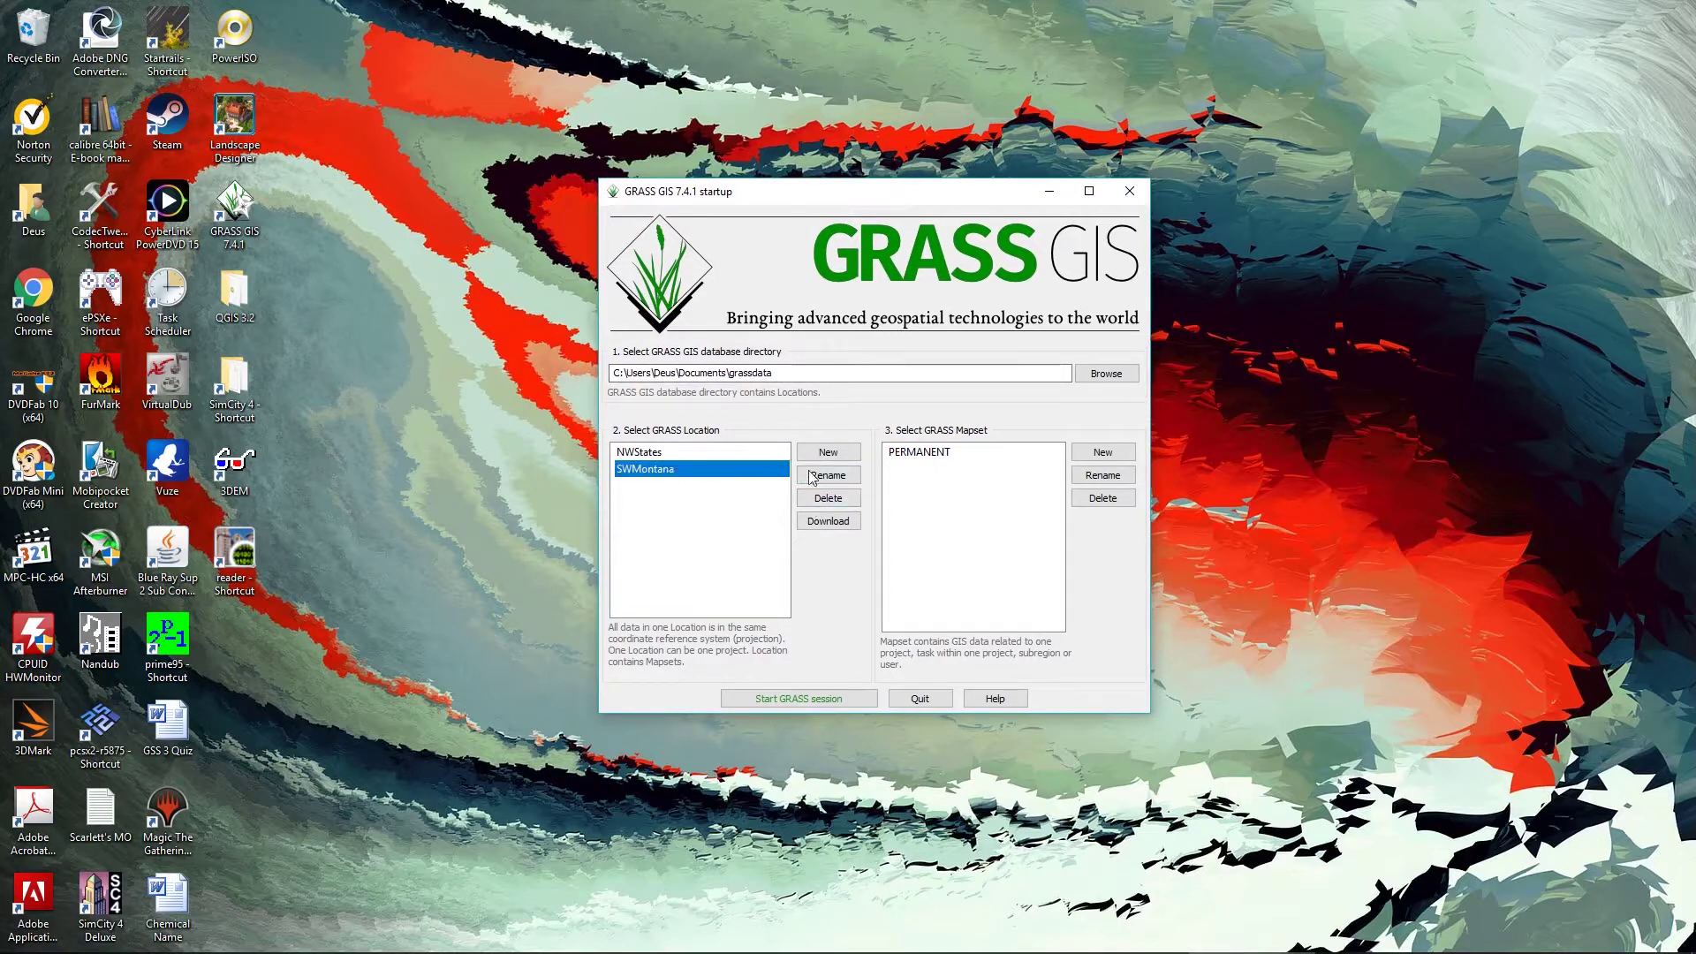
left_click(833, 457)
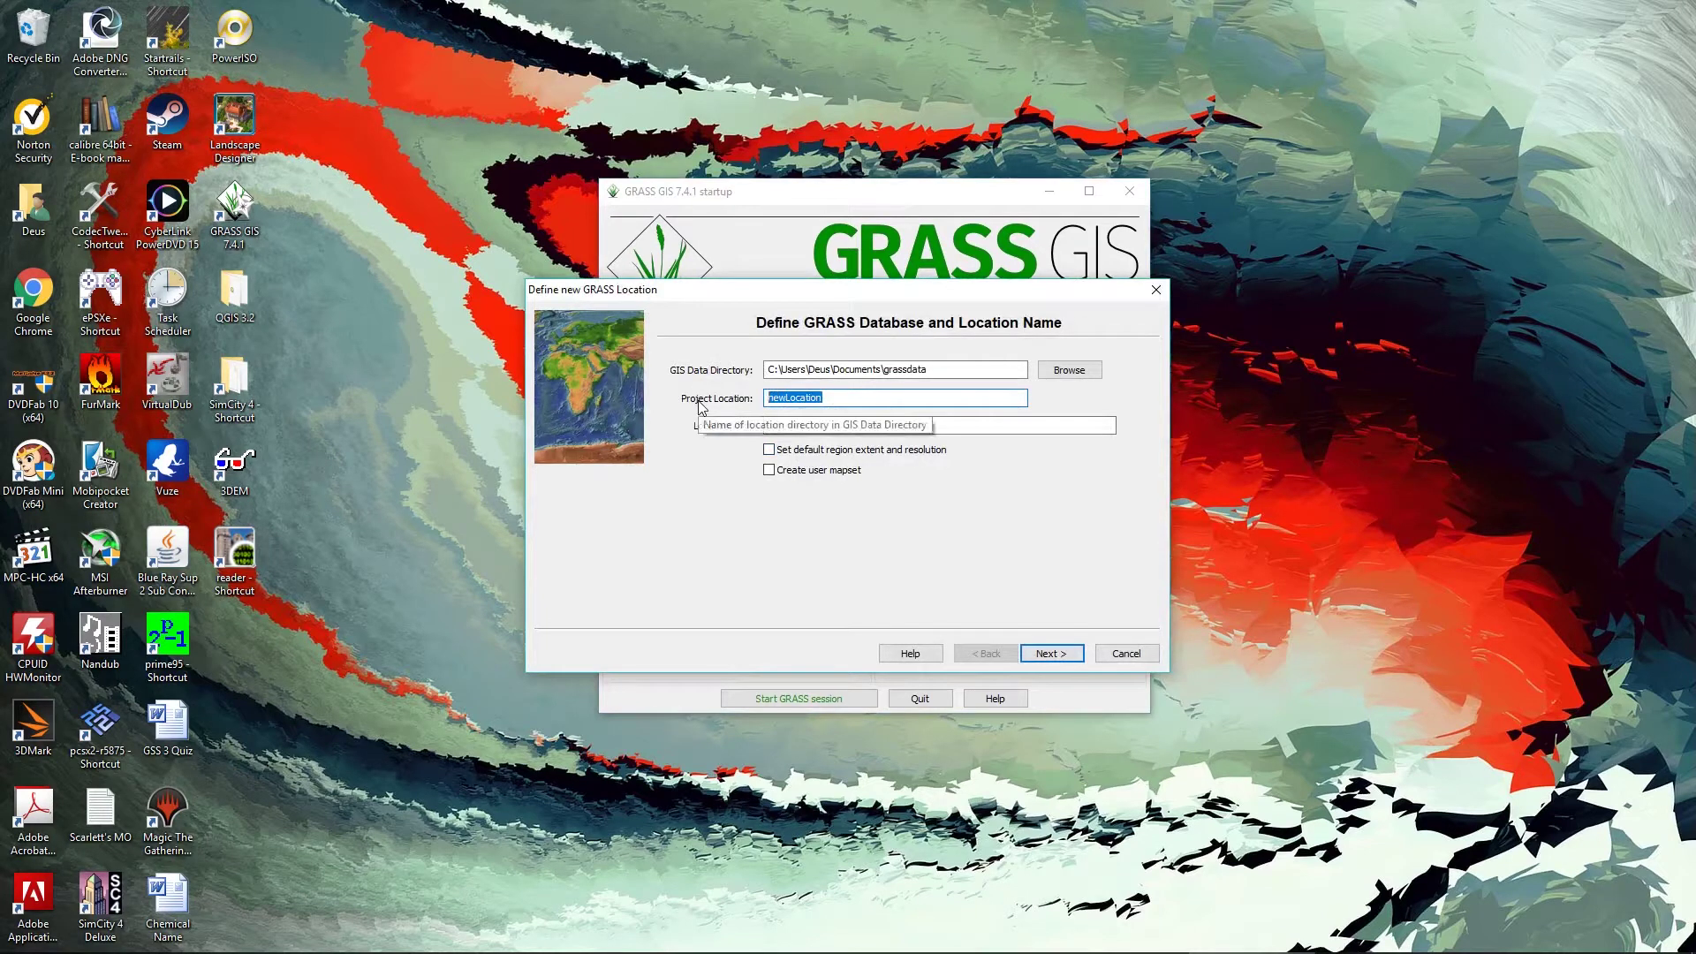
key("Return")
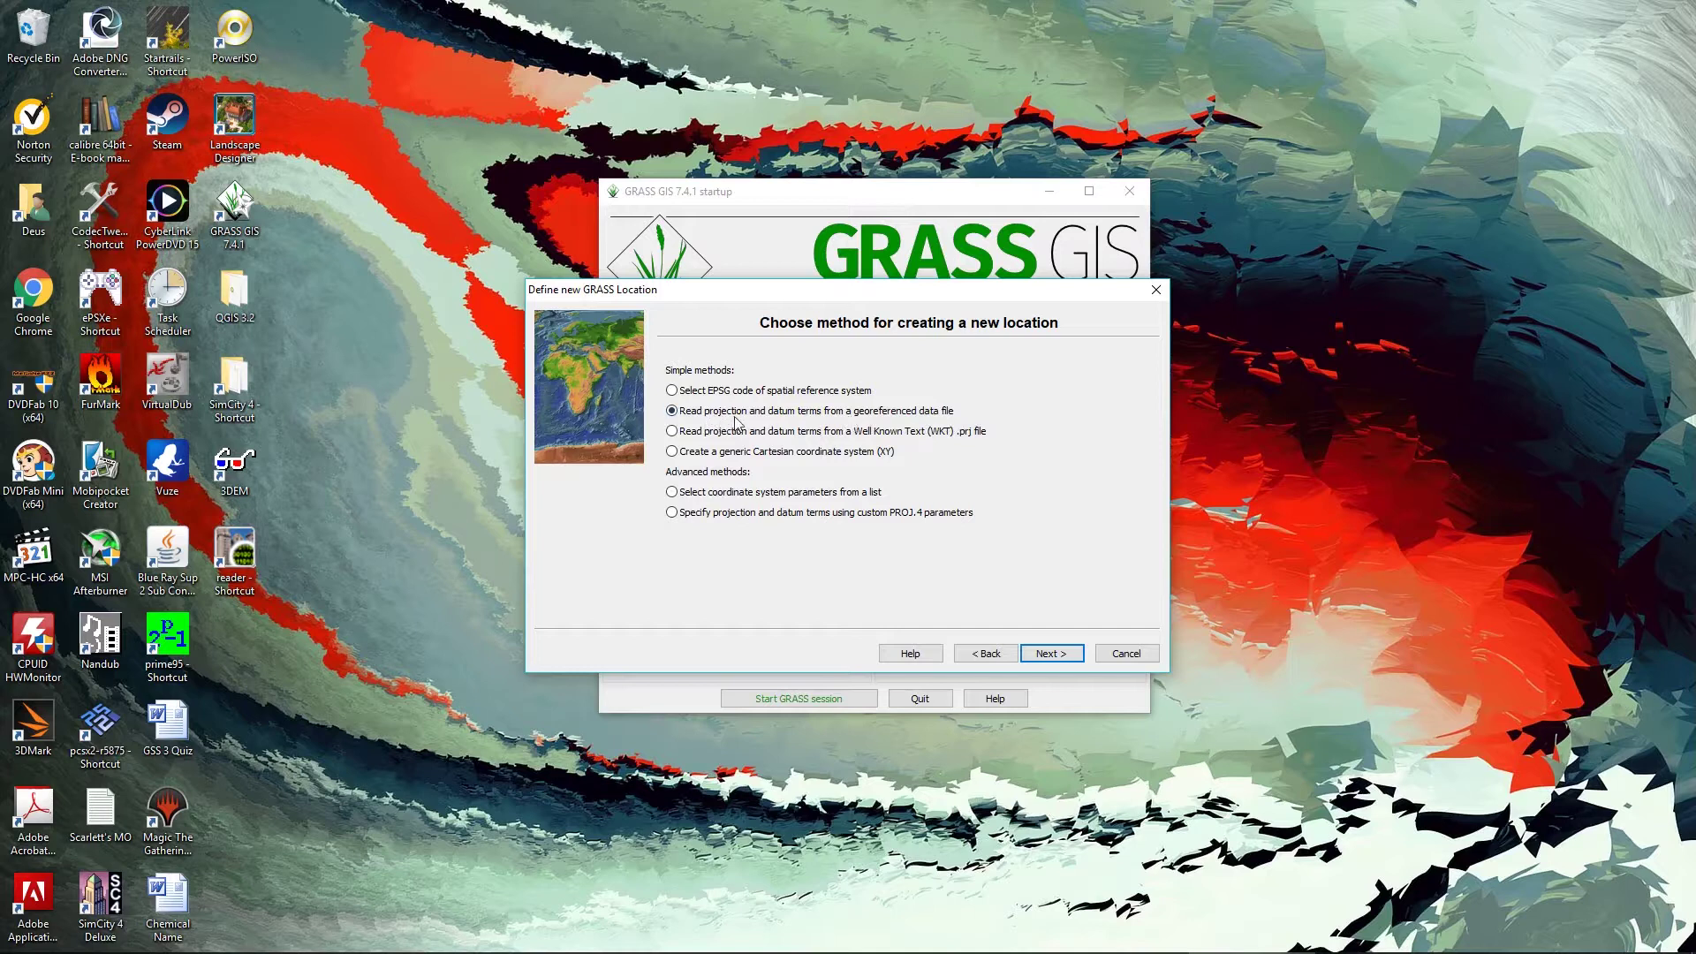
Step: Have the new location read its projection and datum terms from the georeferenced file w001001.adf in Demo\grdn48w123_13
left_click(1066, 653)
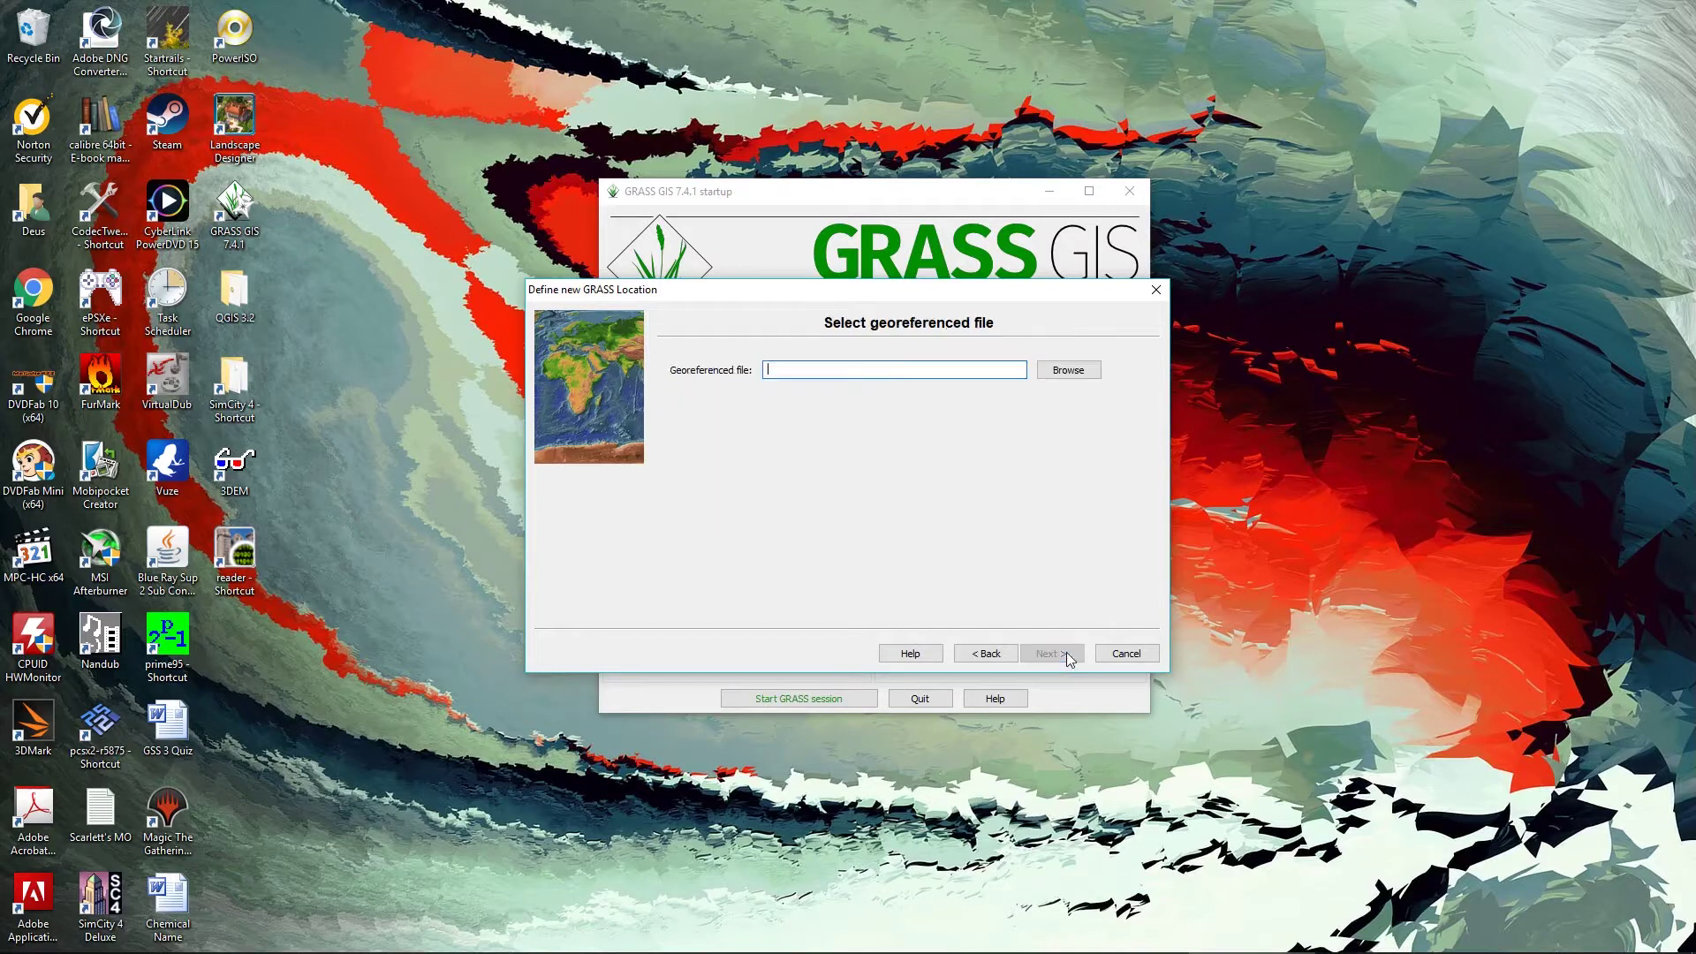
left_click(1066, 371)
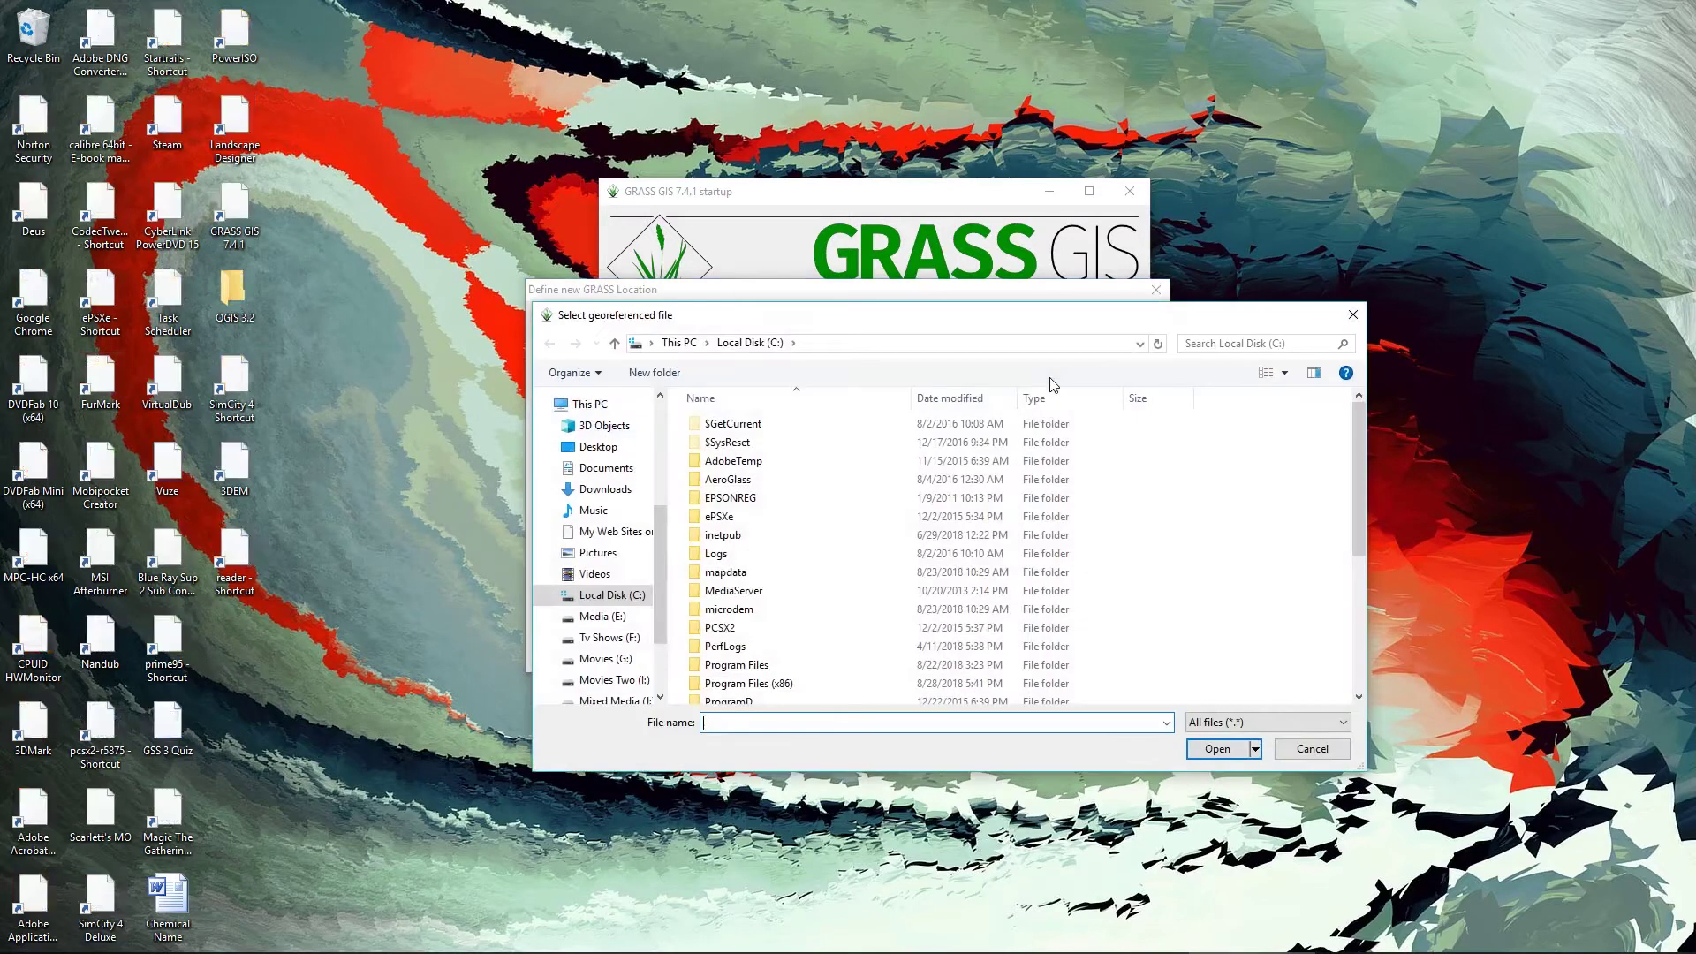
left_click(742, 517)
left_click(1223, 747)
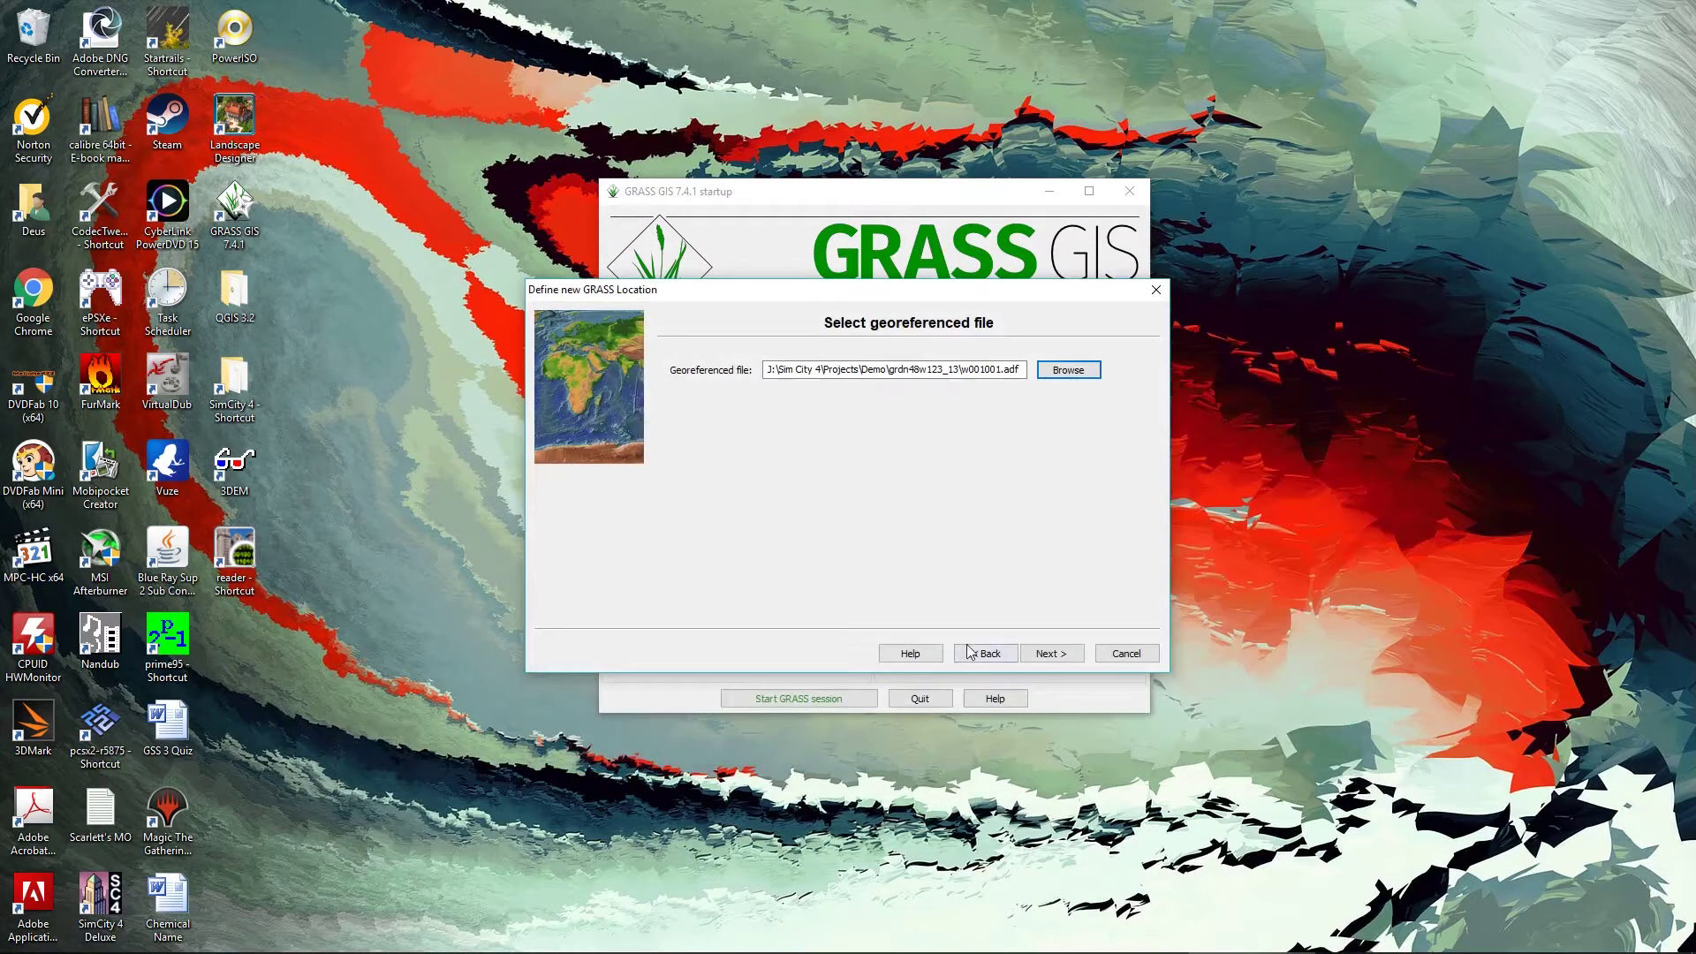
left_click(1042, 655)
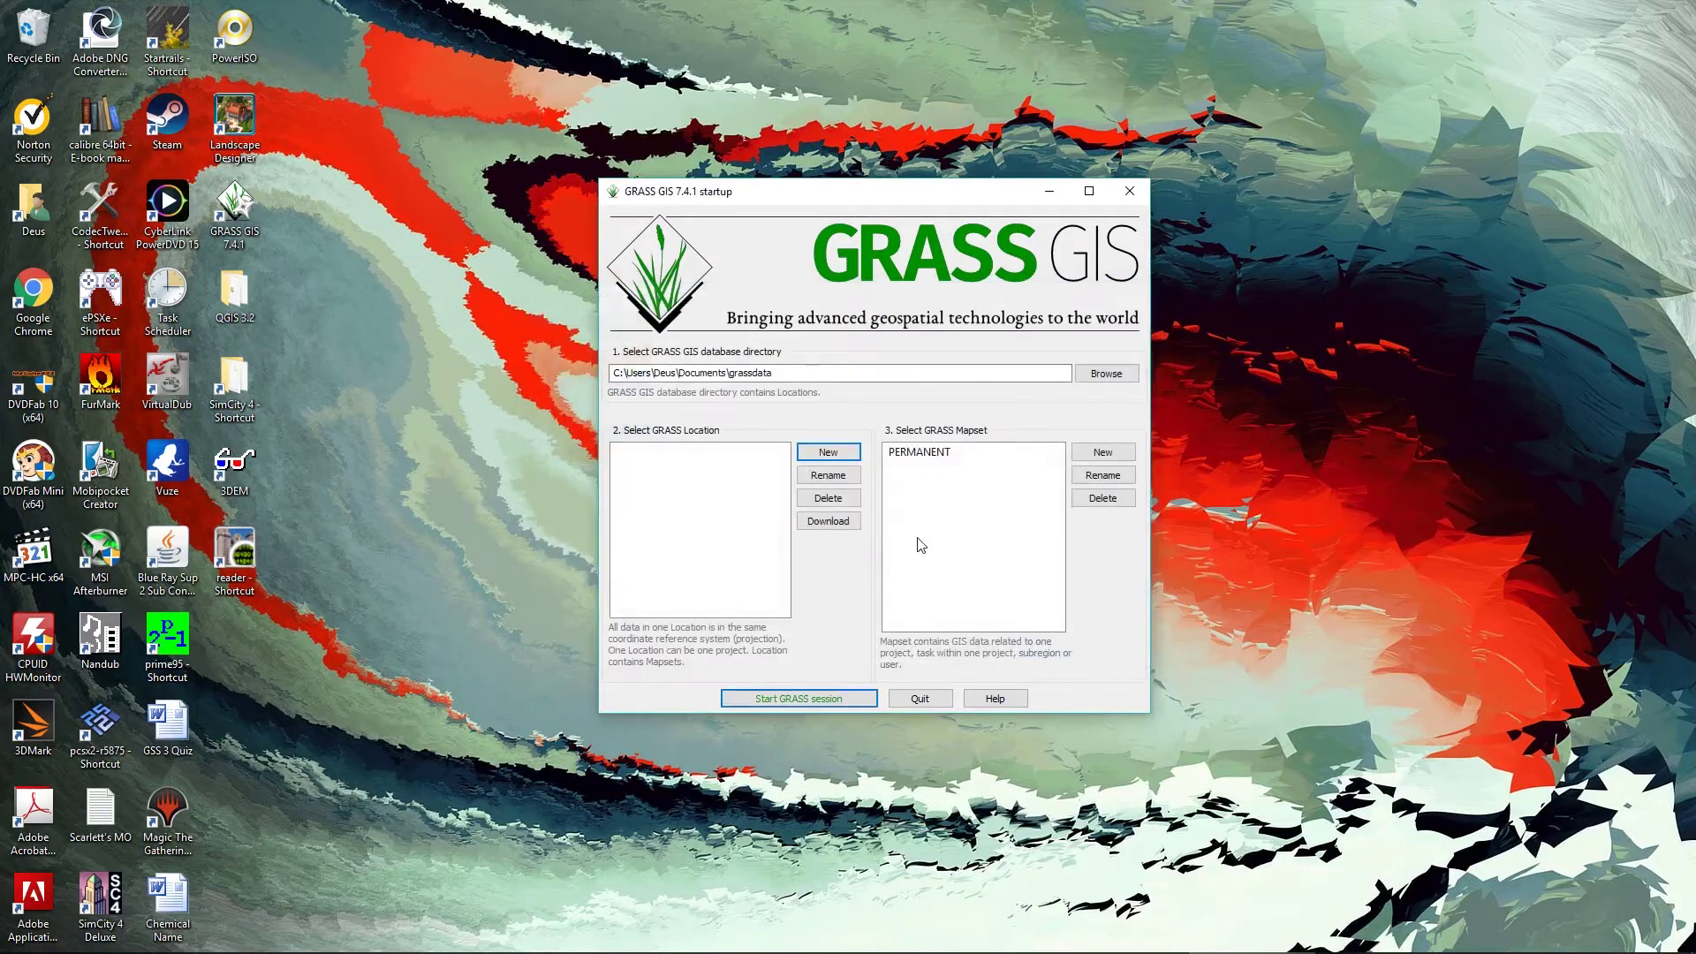
Step: Import the w001001.adf data into the Demo location and accept the default region extent and resolution
left_click(914, 549)
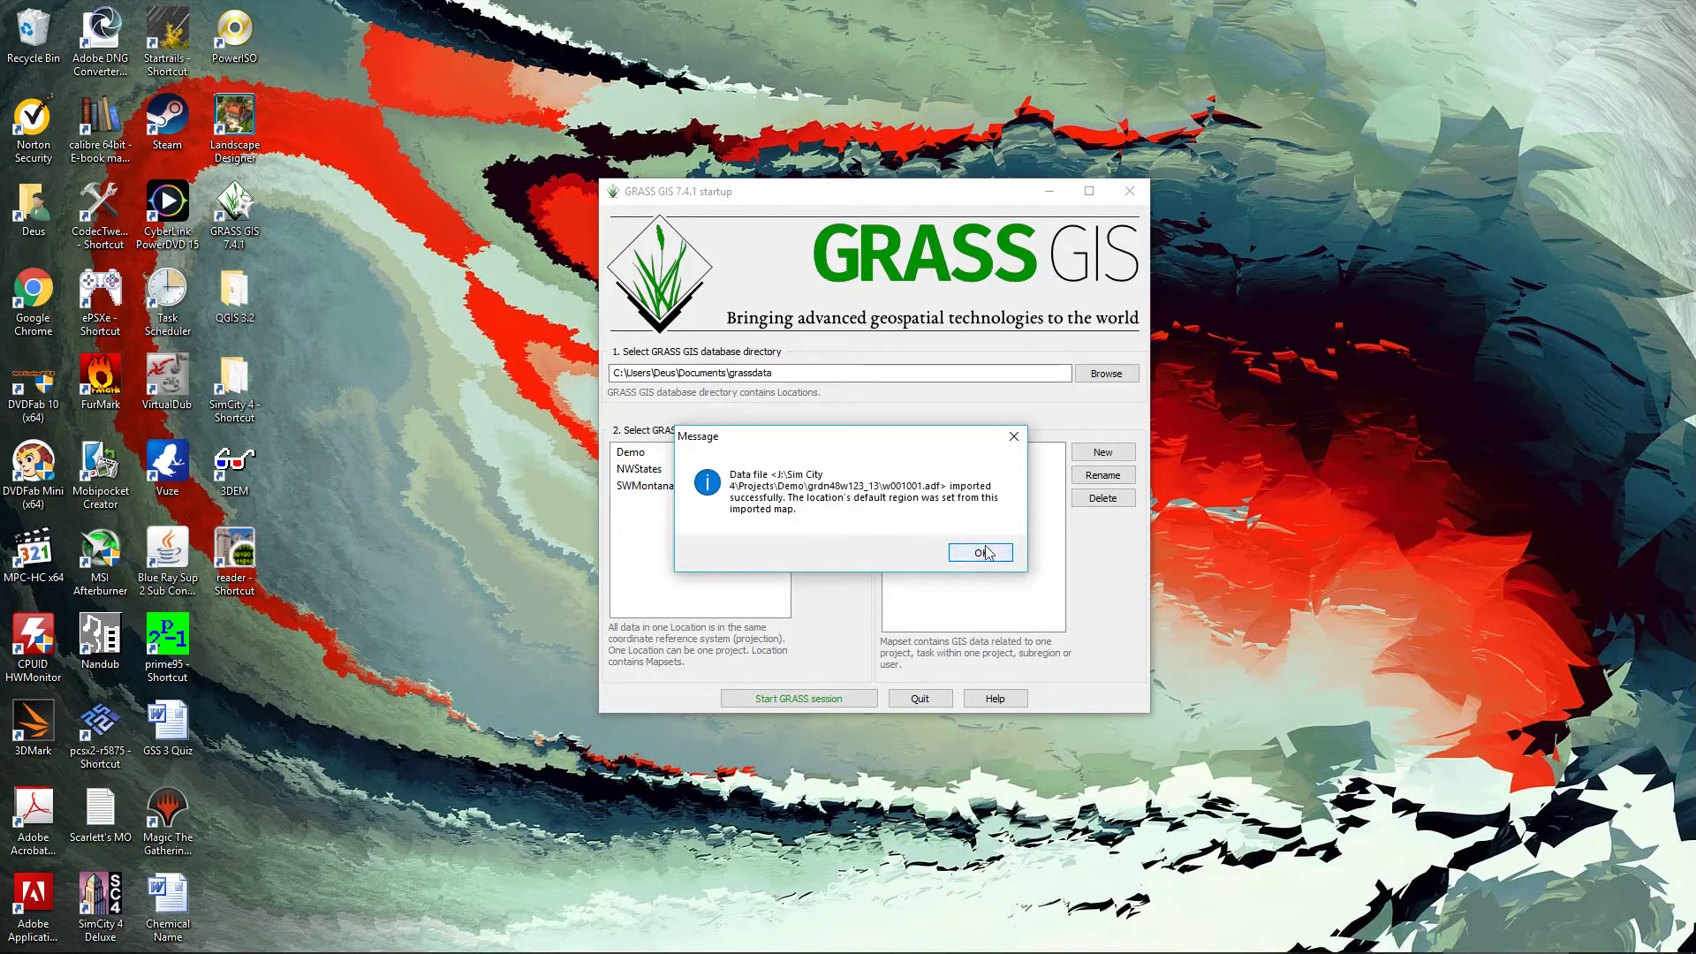
left_click(997, 554)
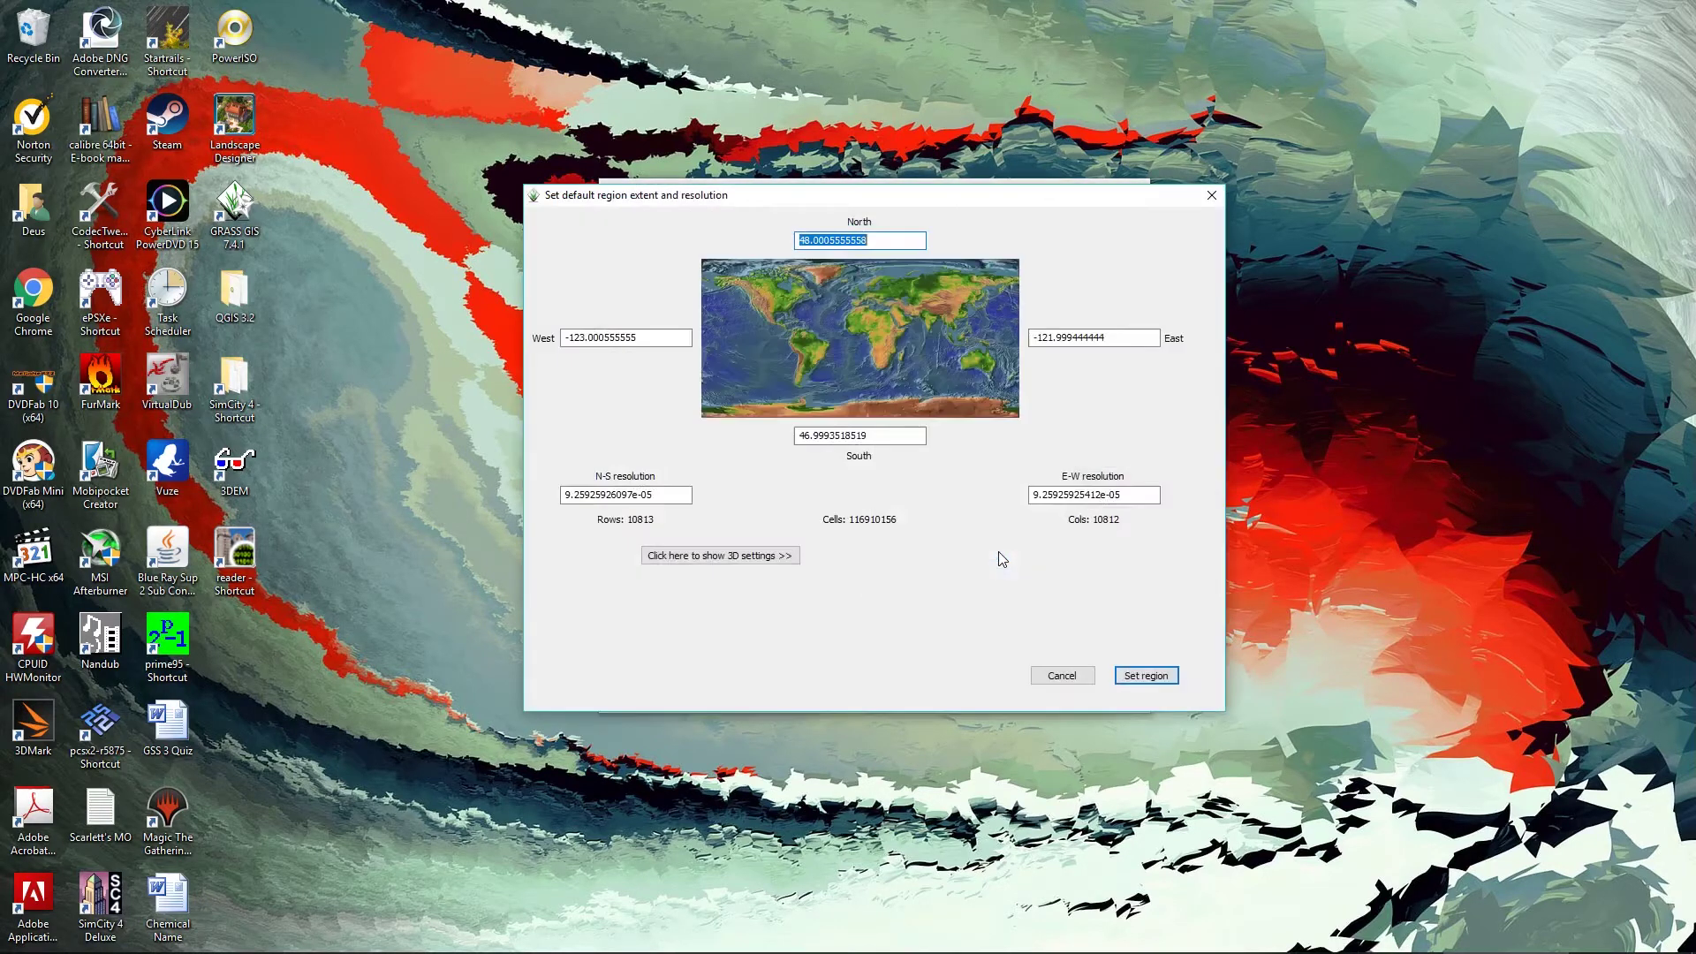
key("Return")
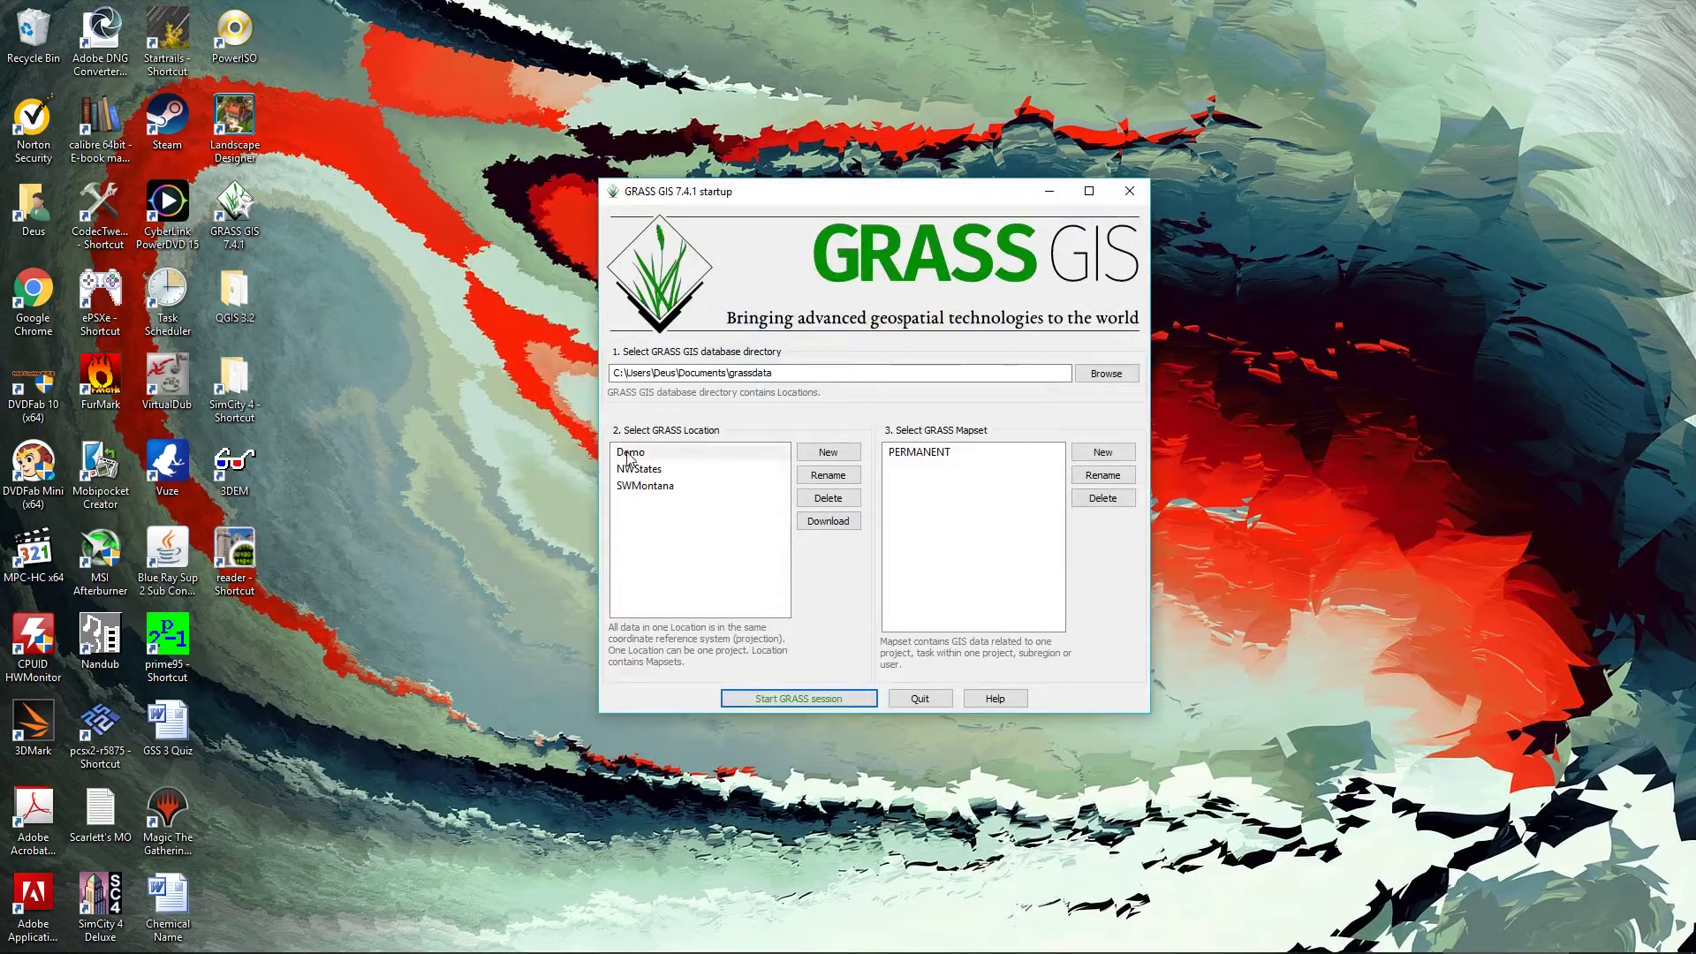
Step: Start a GRASS session in the Demo location with the PERMANENT mapset and display its w001001 raster layer
left_click(628, 454)
left_click(807, 695)
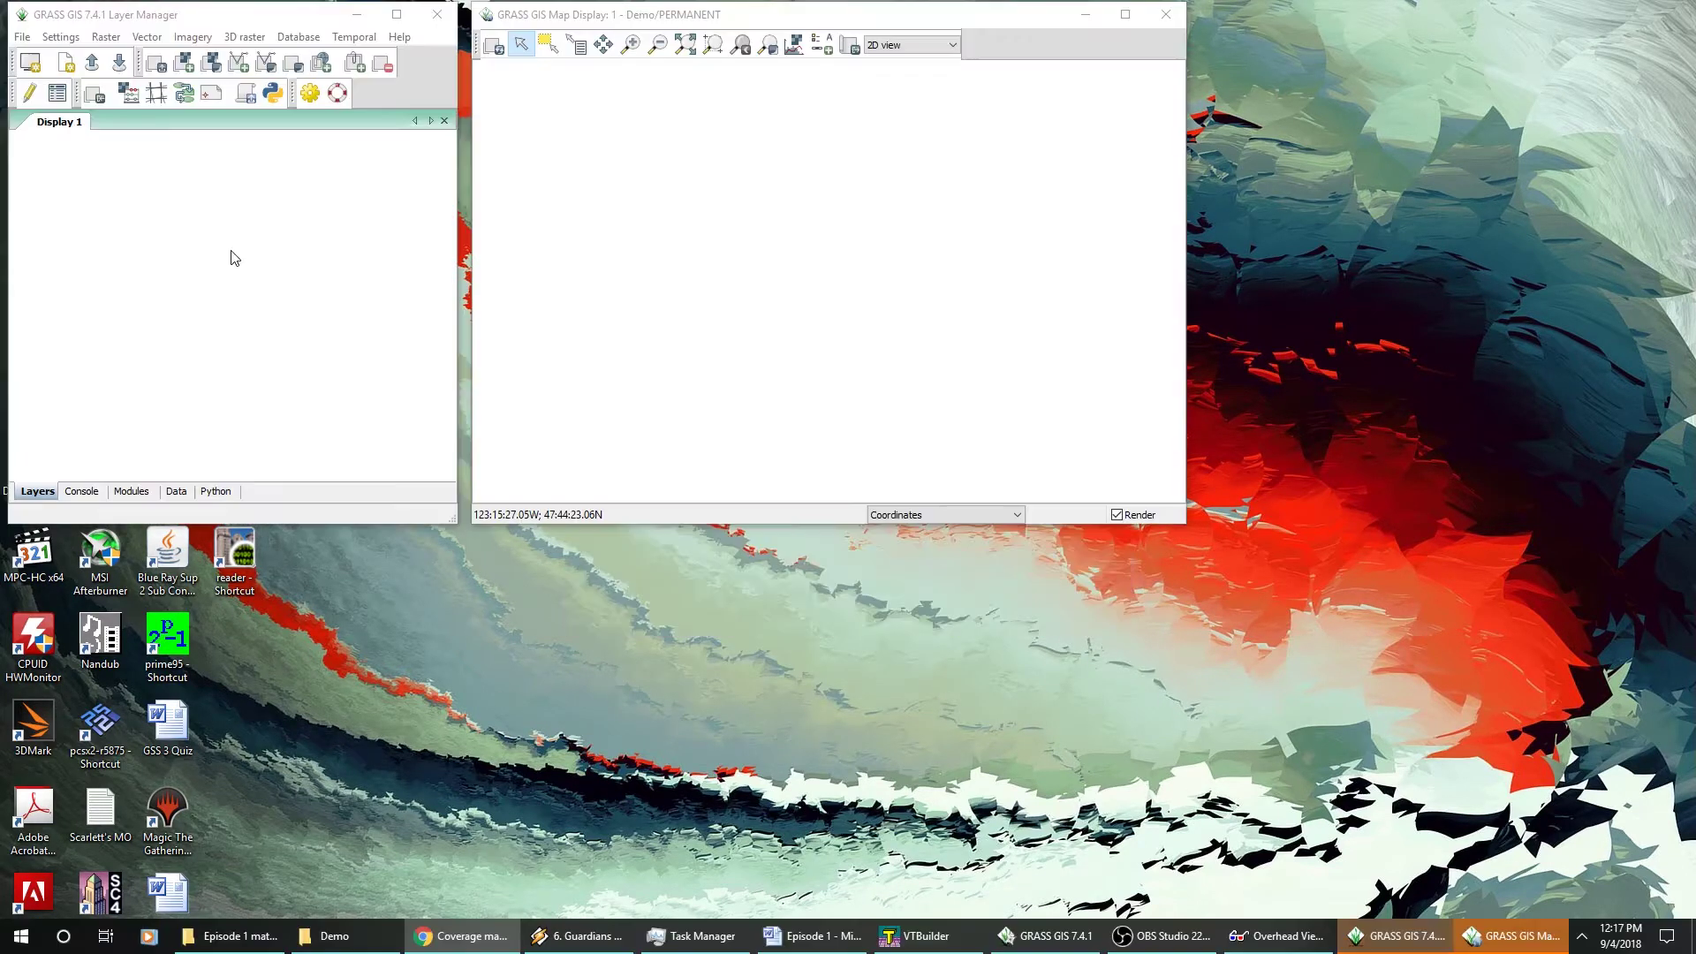
left_click_drag(204, 17, 208, 16)
left_click(183, 493)
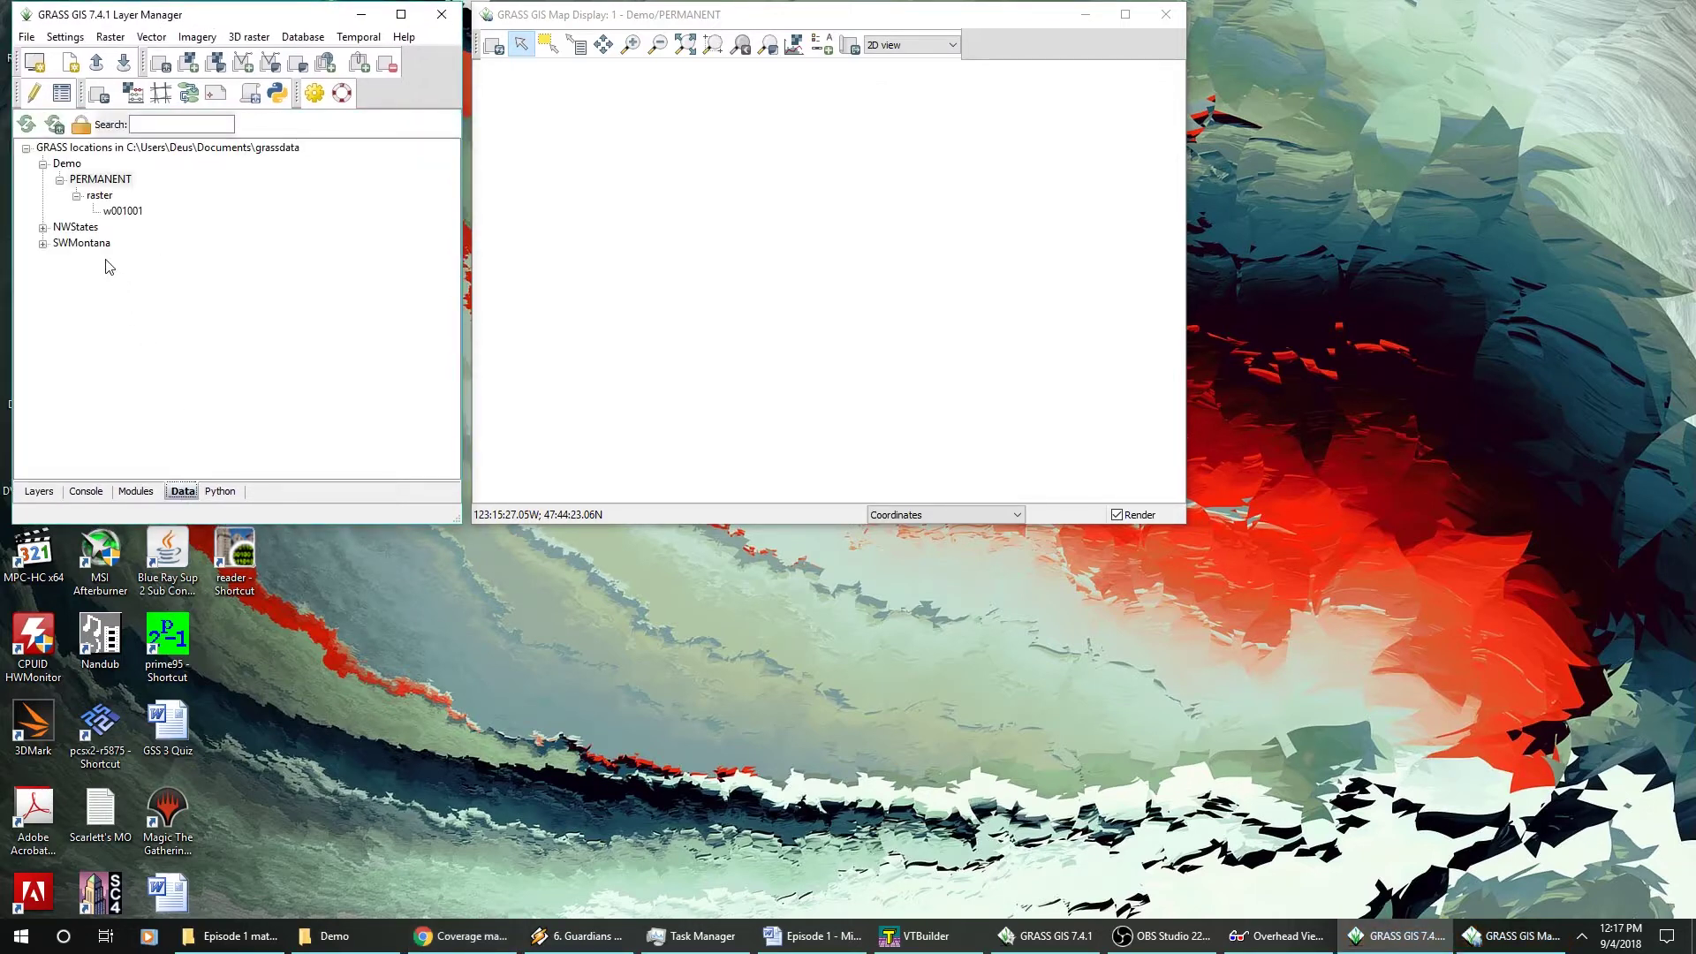
left_click(118, 214)
right_click(118, 218)
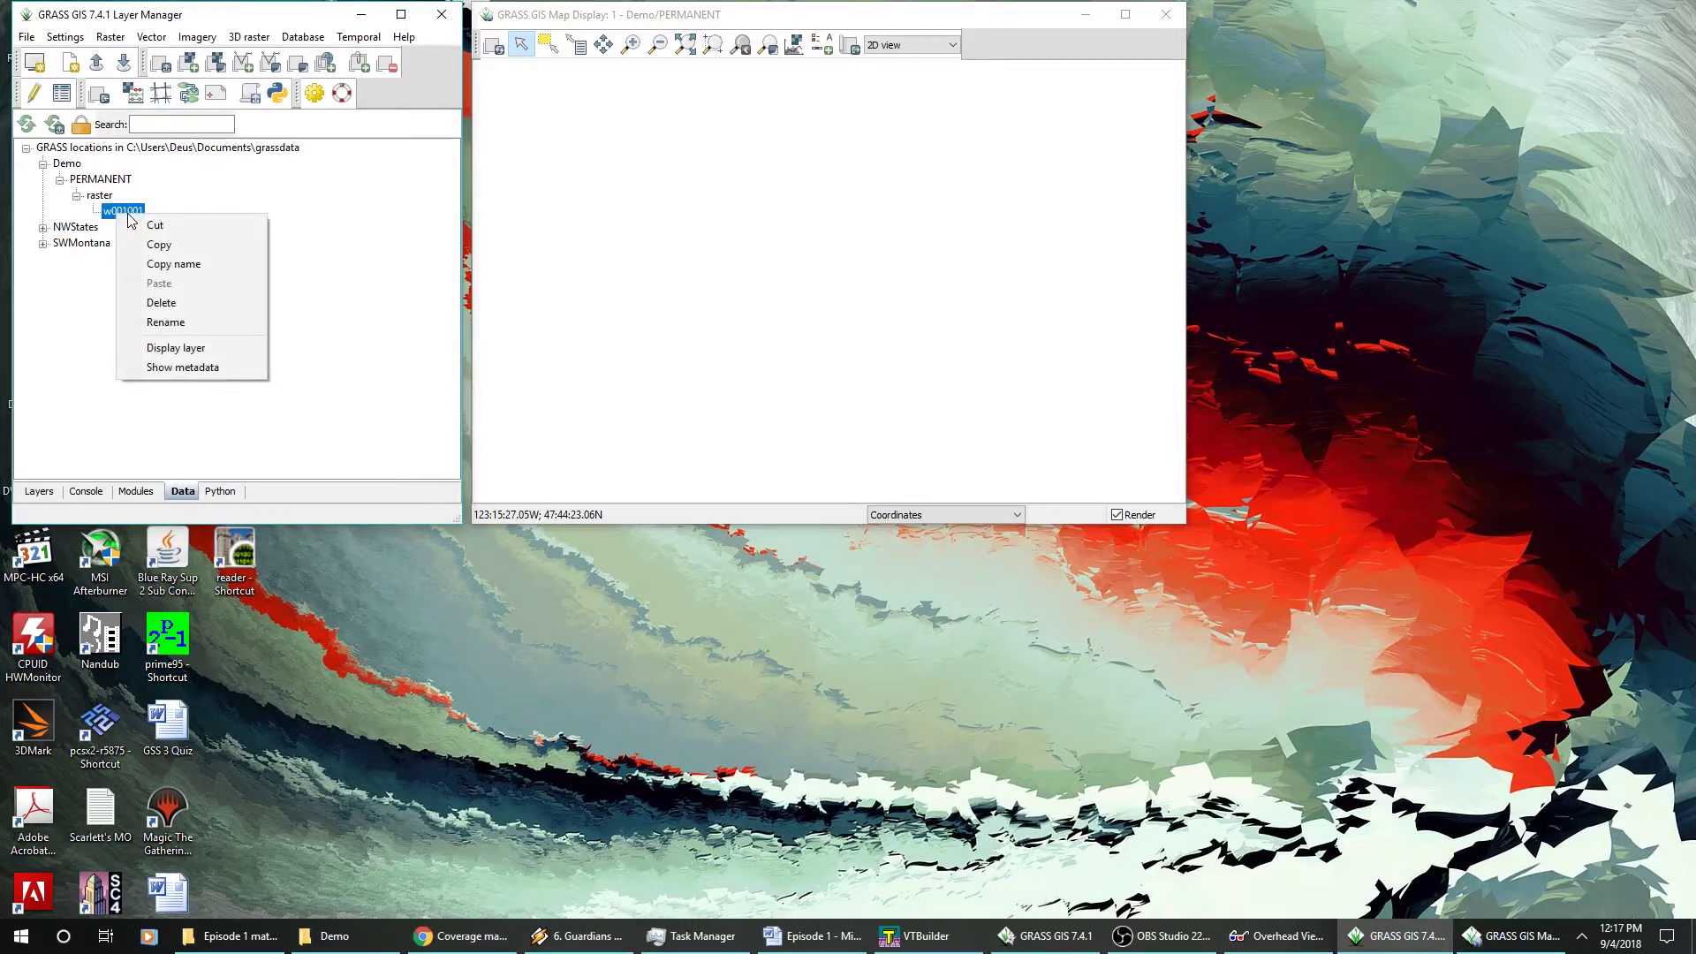
left_click(216, 348)
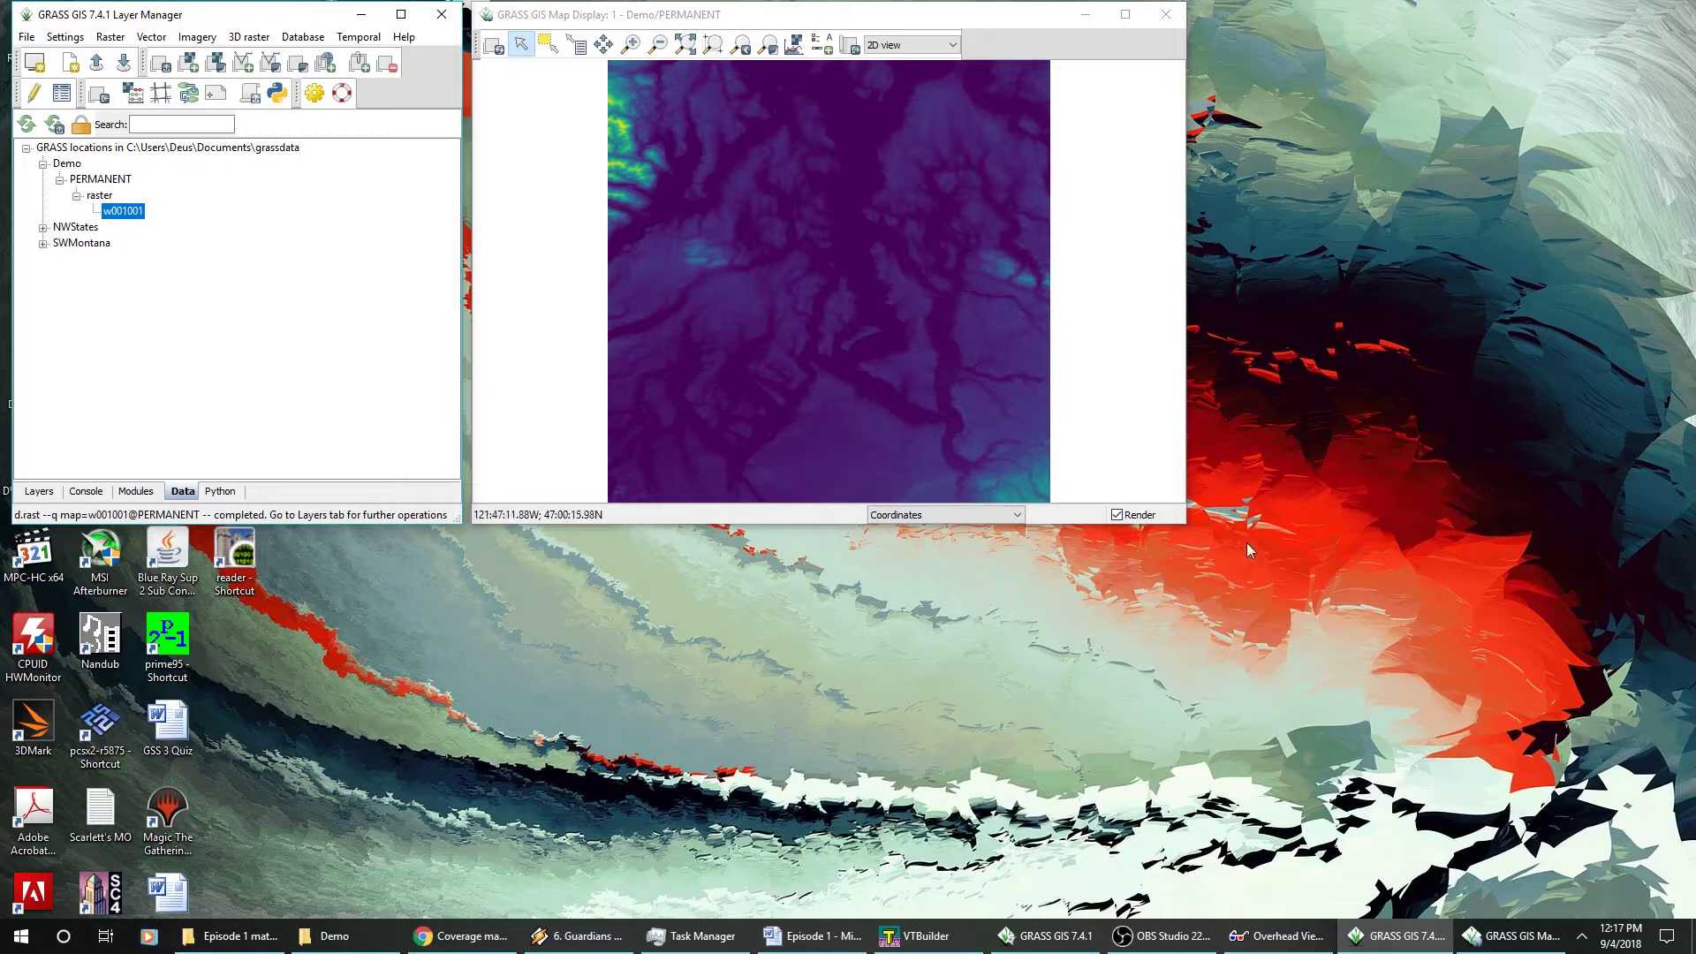
Step: Enlarge the map display and query the raster's value in the dark central channel and on the bright northwestern peaks
left_click_drag(1178, 524, 1689, 880)
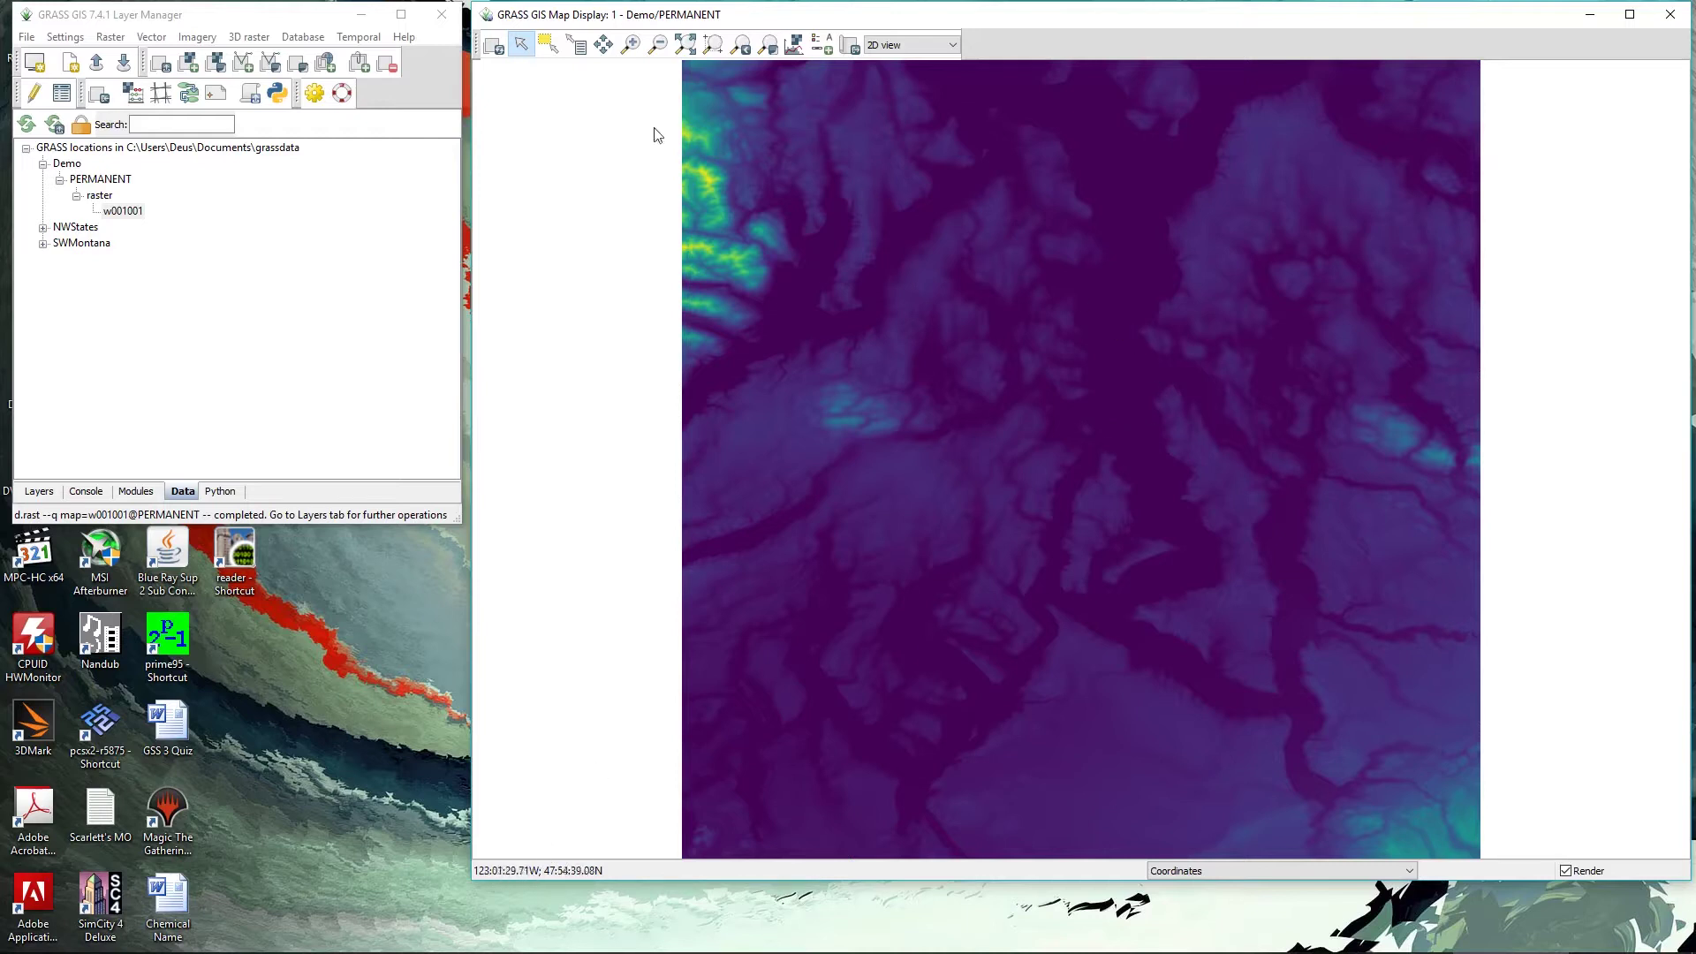
left_click(576, 45)
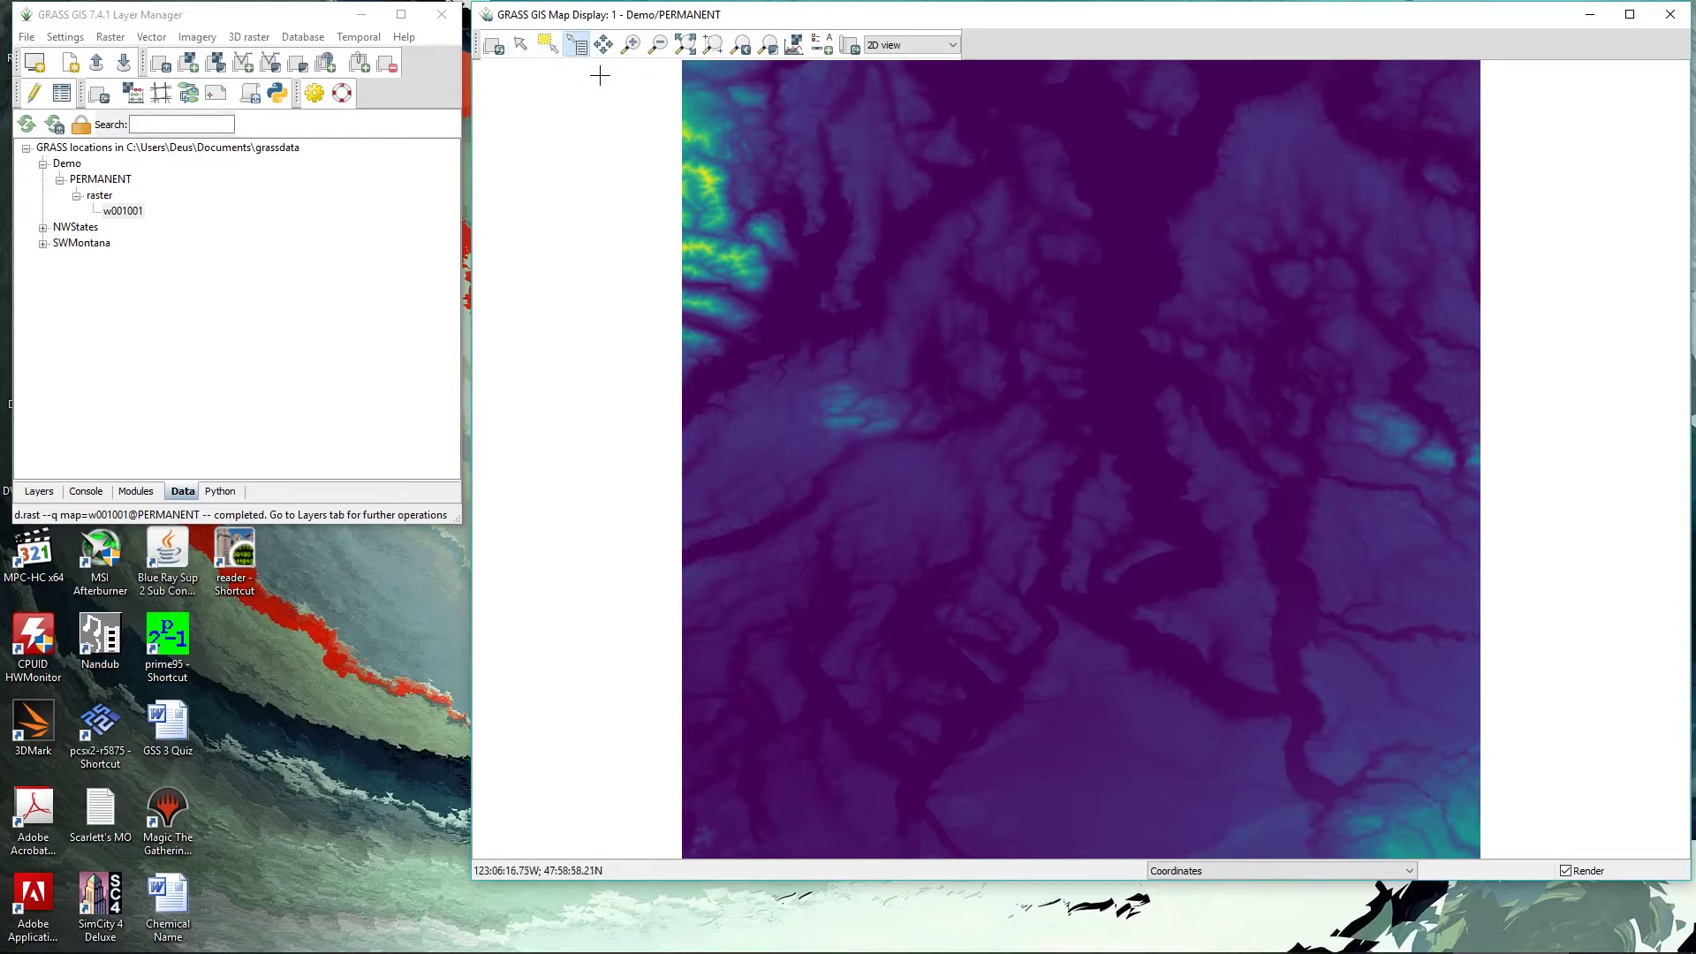
left_click(1118, 292)
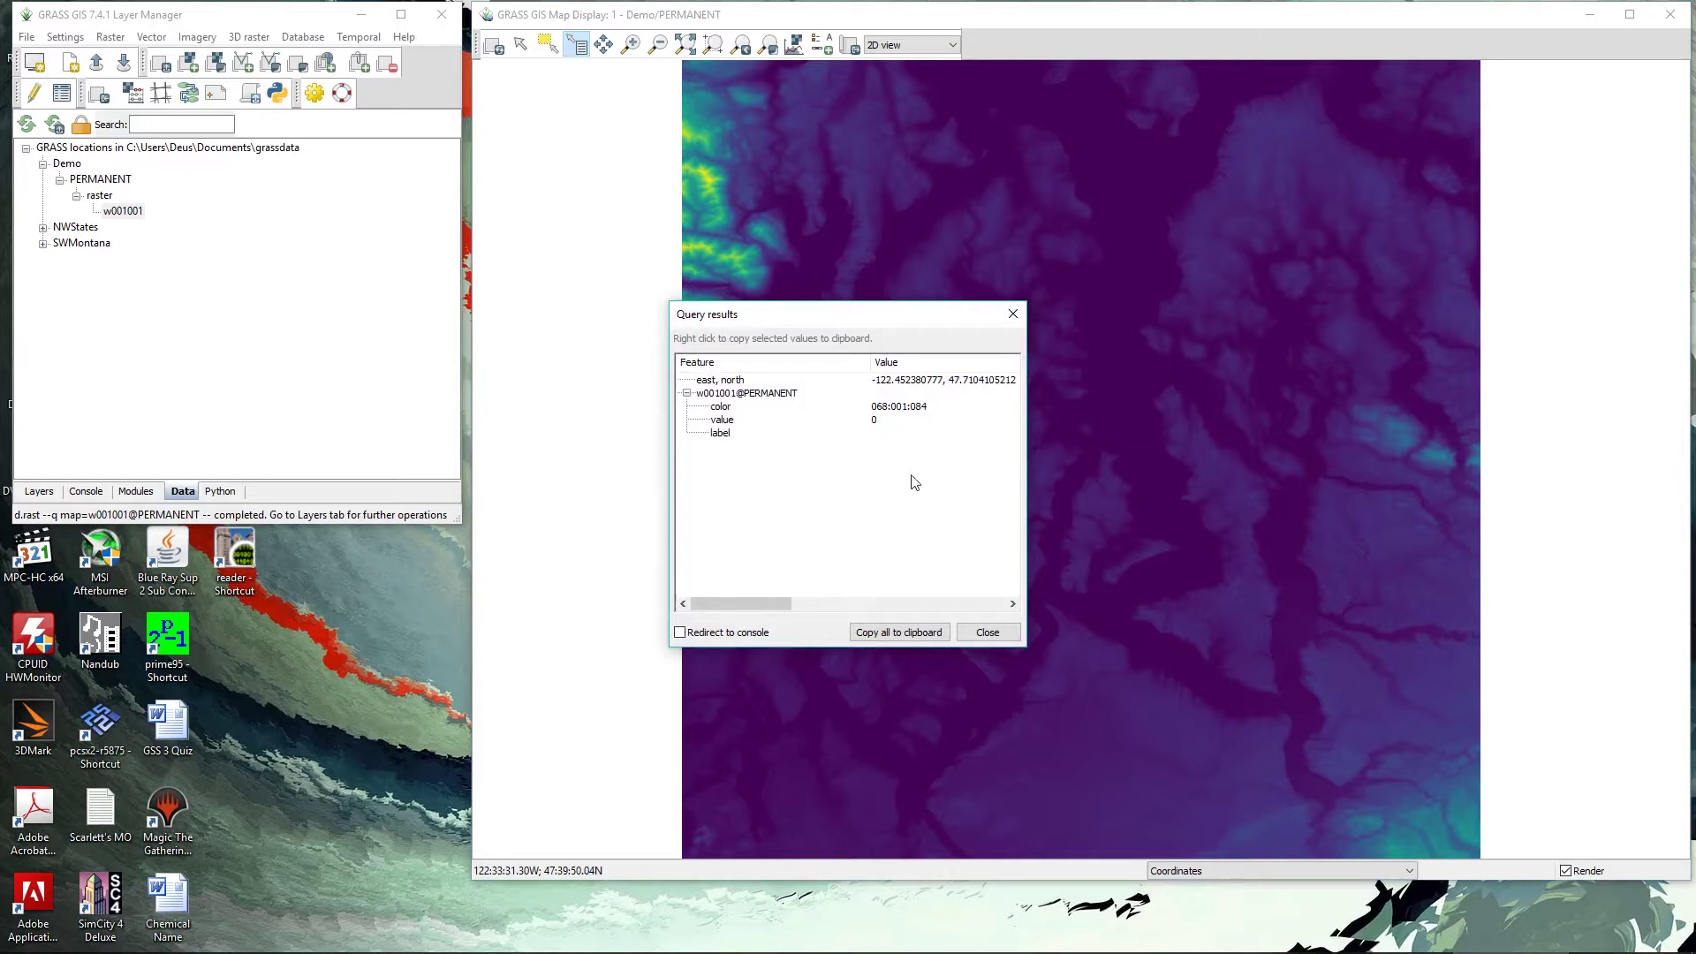
left_click(987, 635)
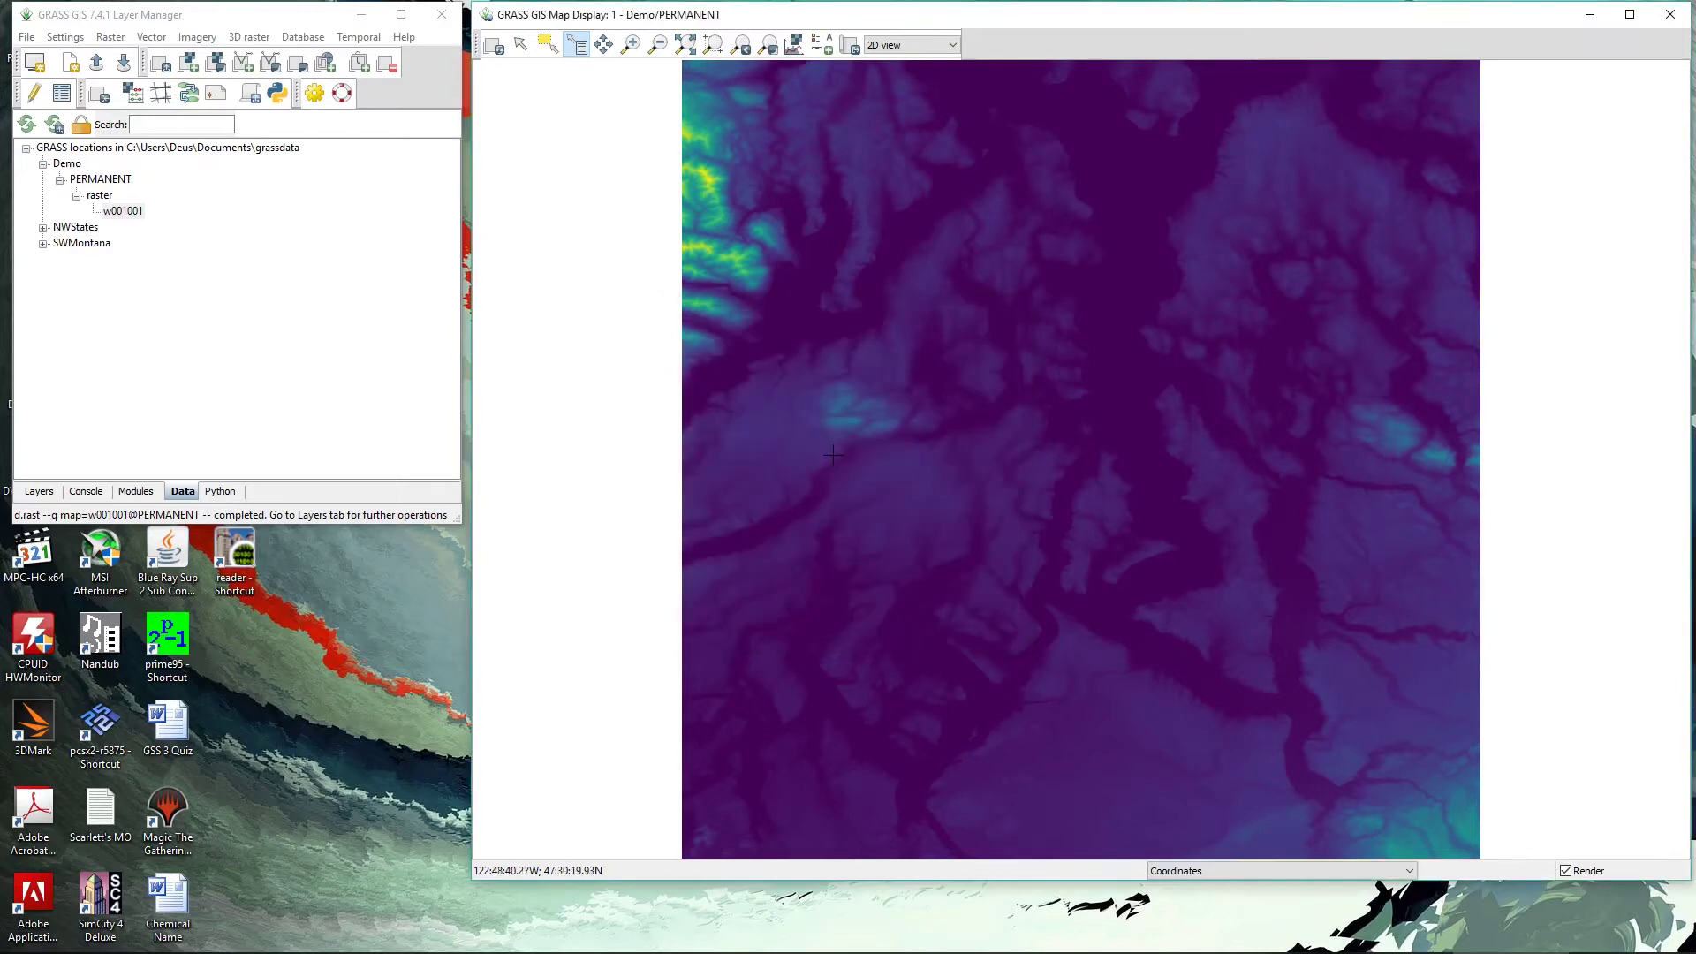
left_click(708, 179)
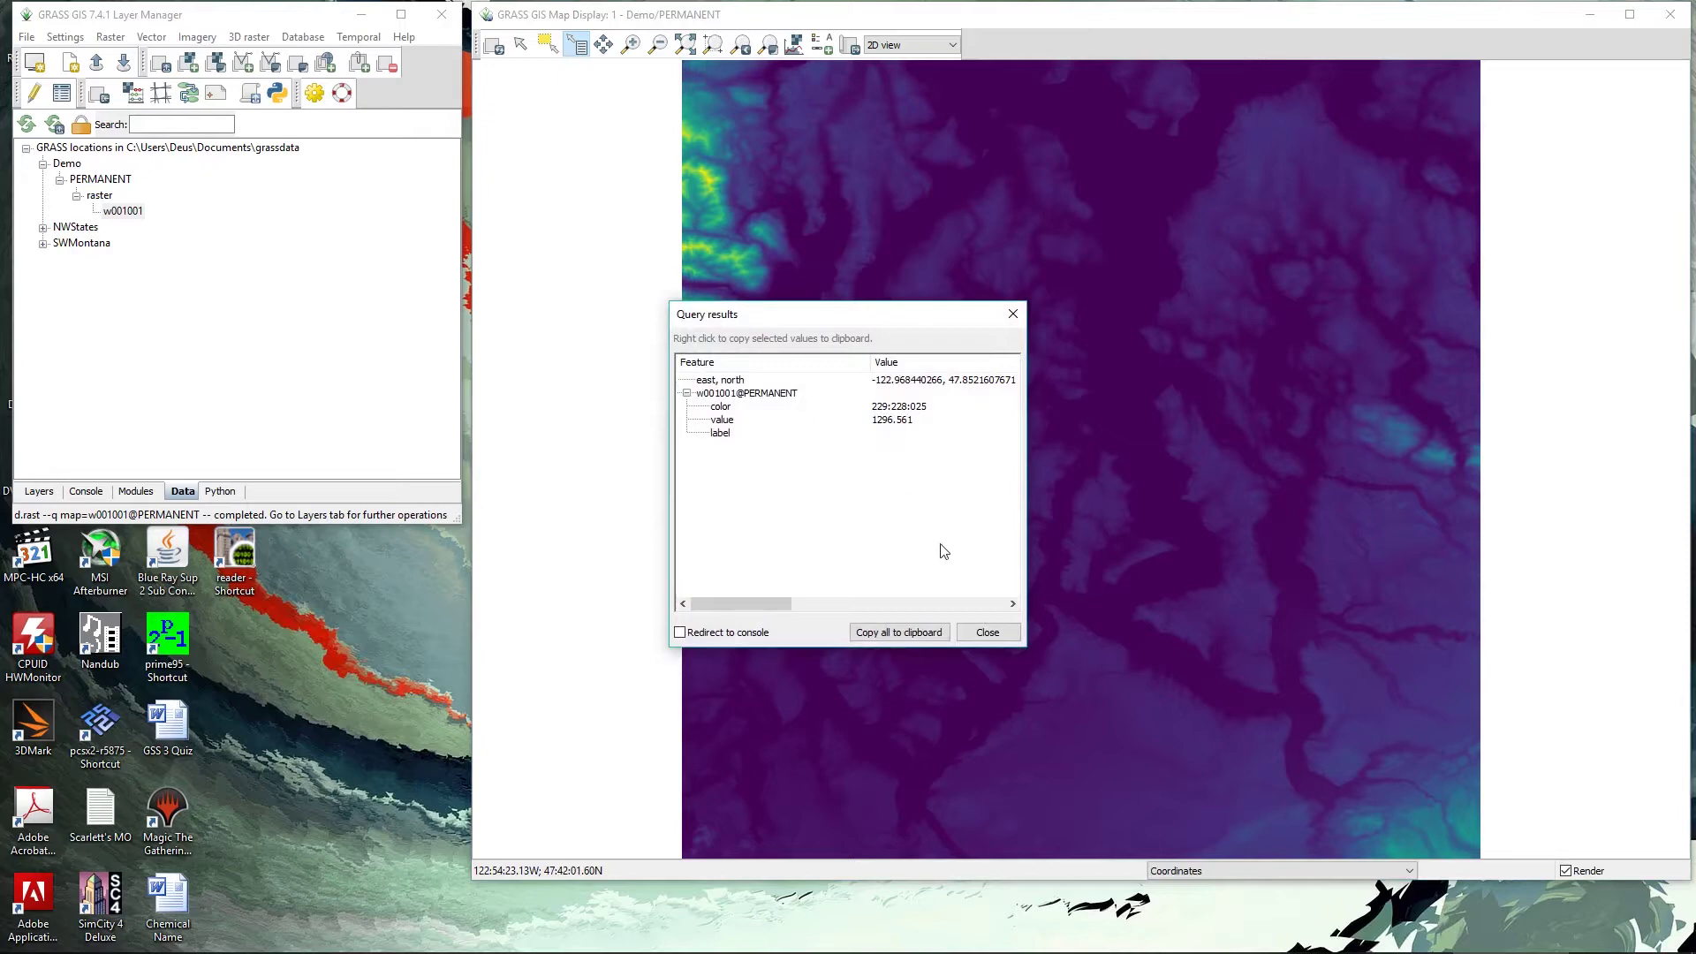
left_click(986, 632)
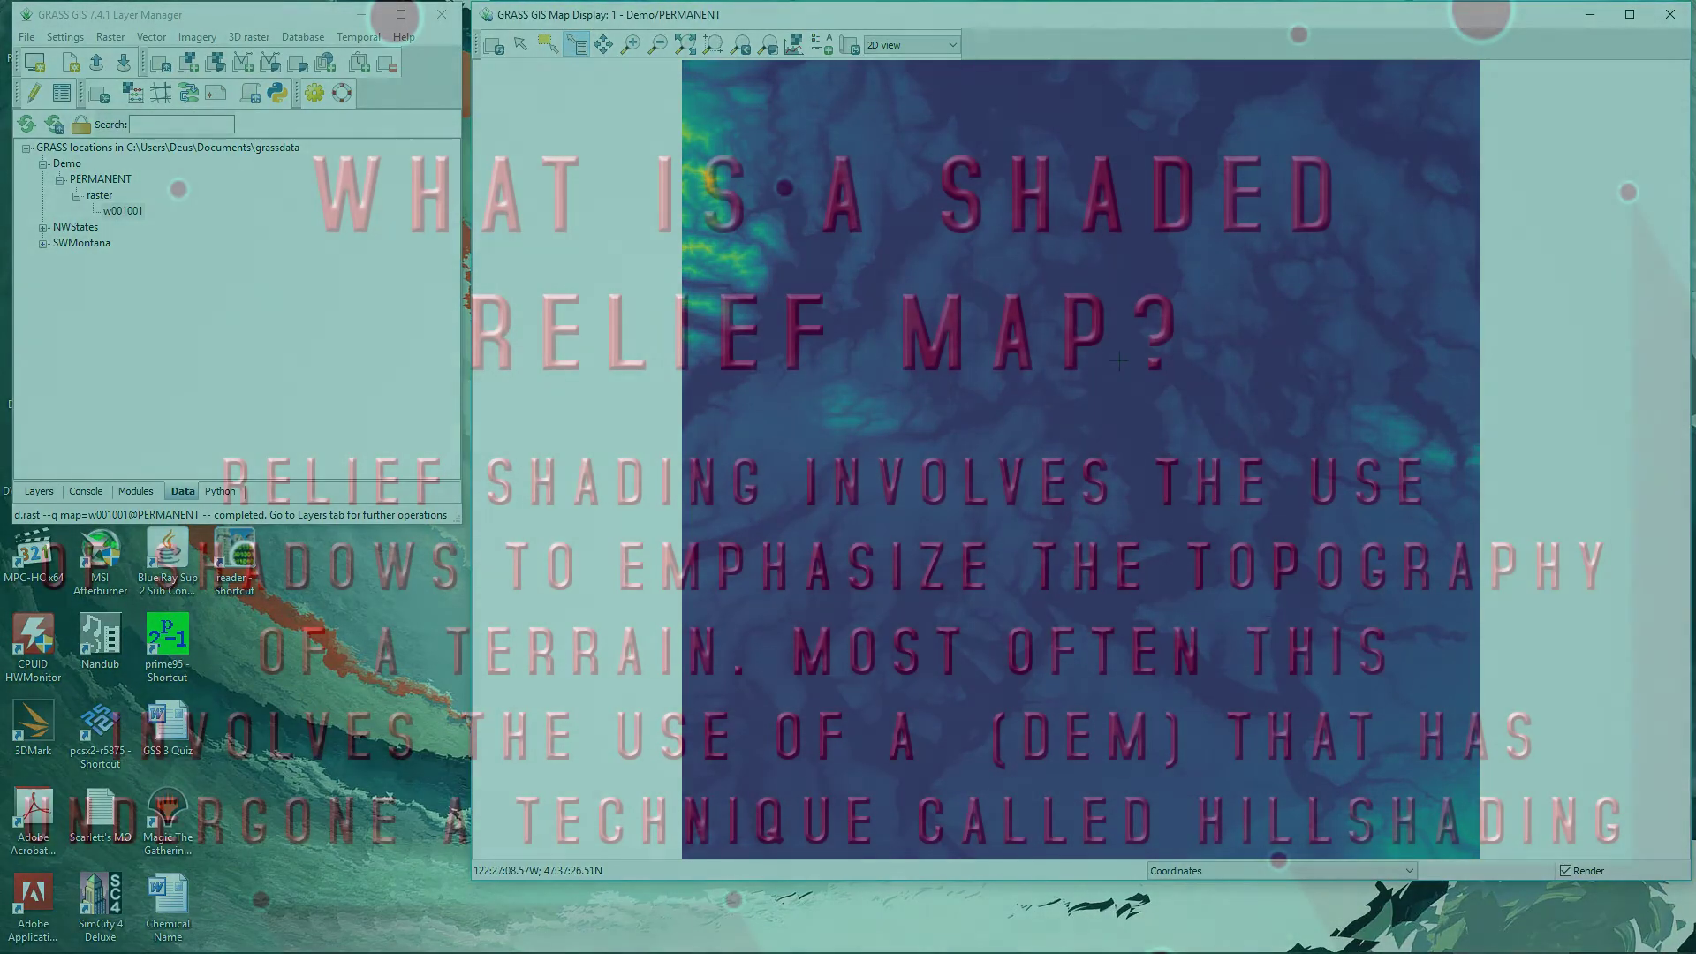